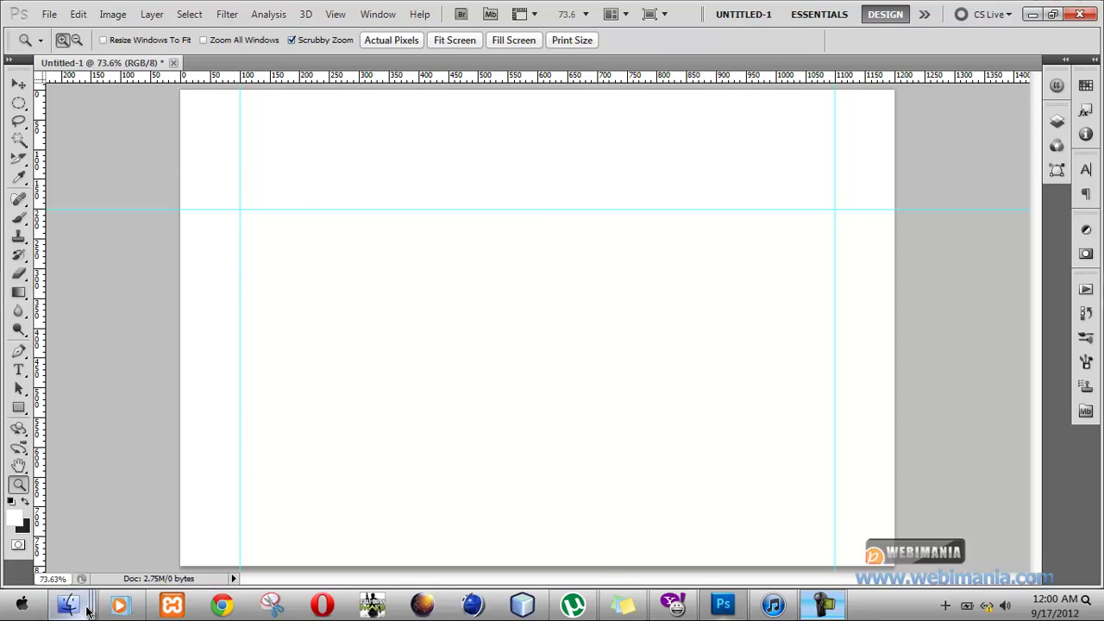
- Find the STRIP image in the desktop's RESOURCE FILES folder and open it in Photoshop
{"action": "mouse_move", "coordinate": [83, 609]}
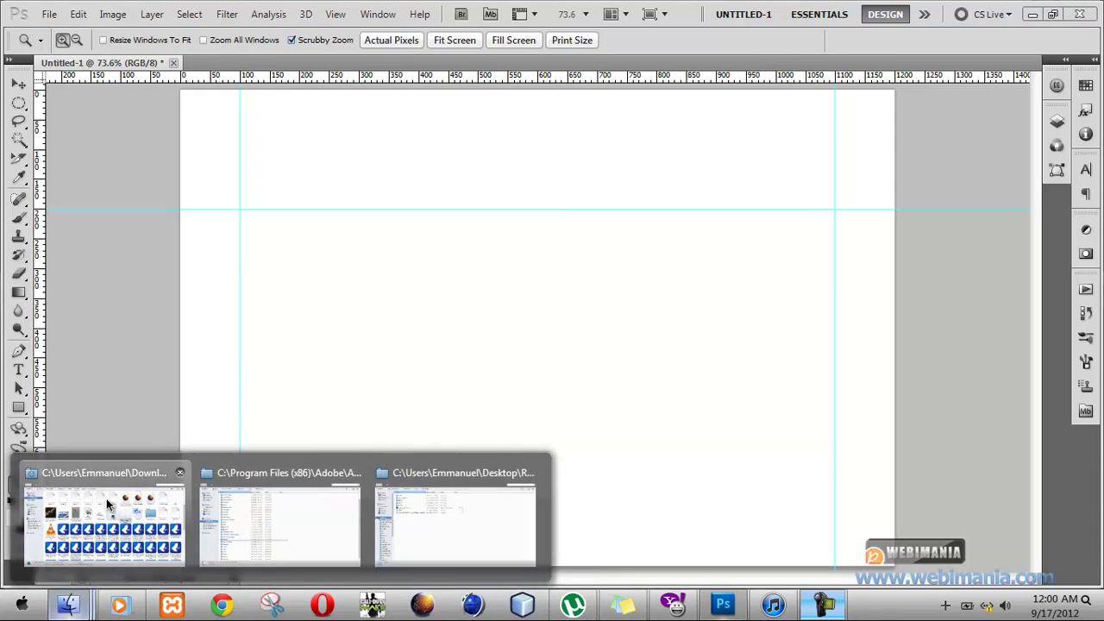
{"action": "left_click", "coordinate": [1100, 605]}
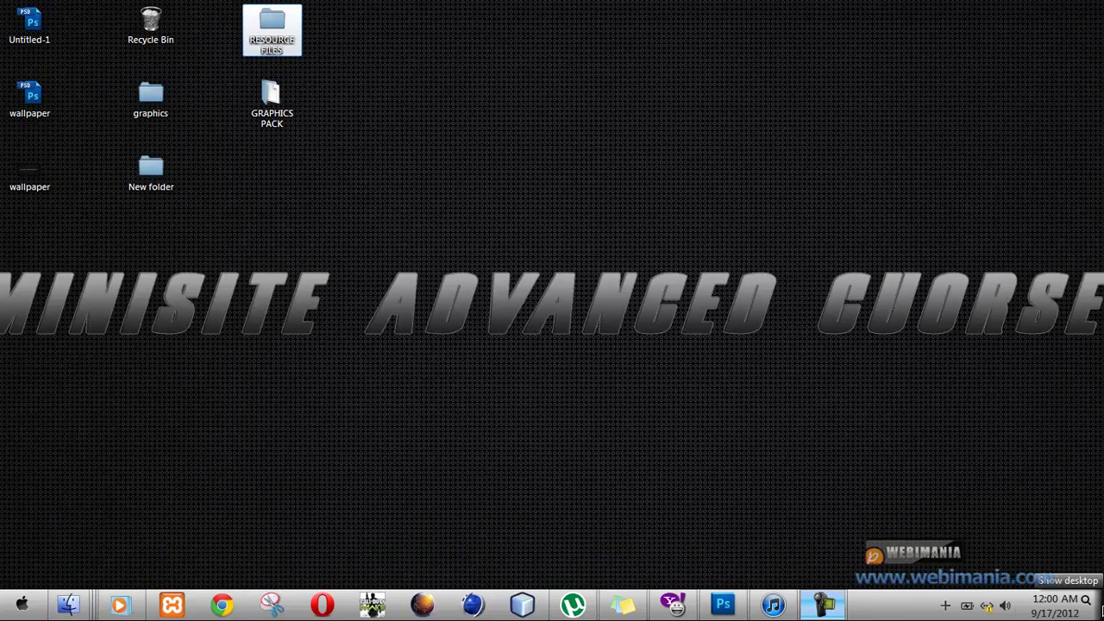
{"action": "double_click", "coordinate": [285, 36]}
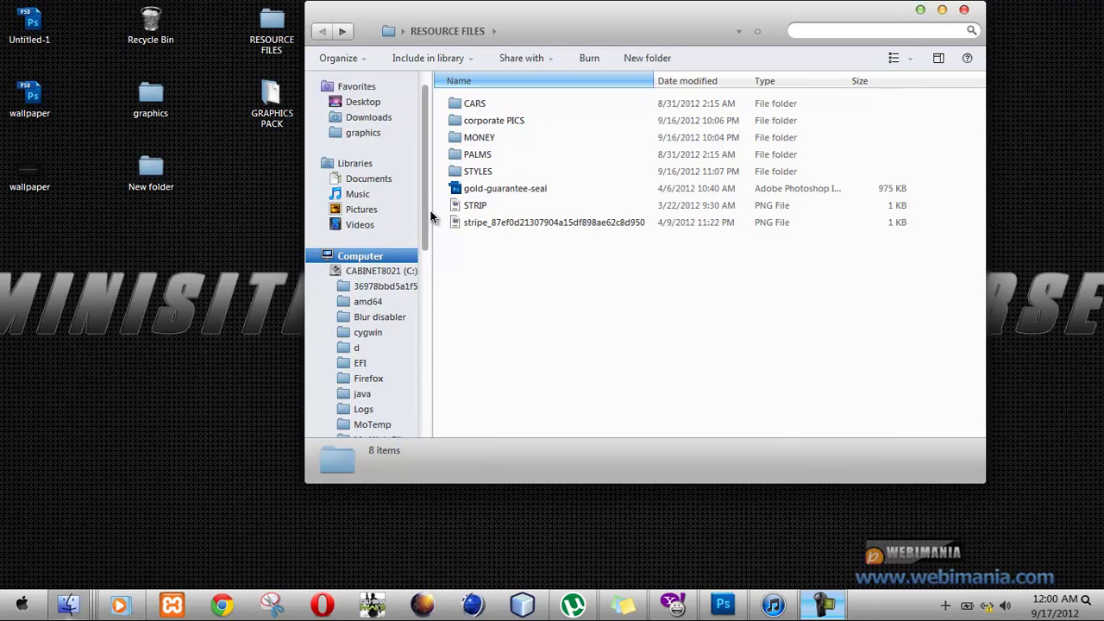
{"action": "left_click", "coordinate": [505, 208]}
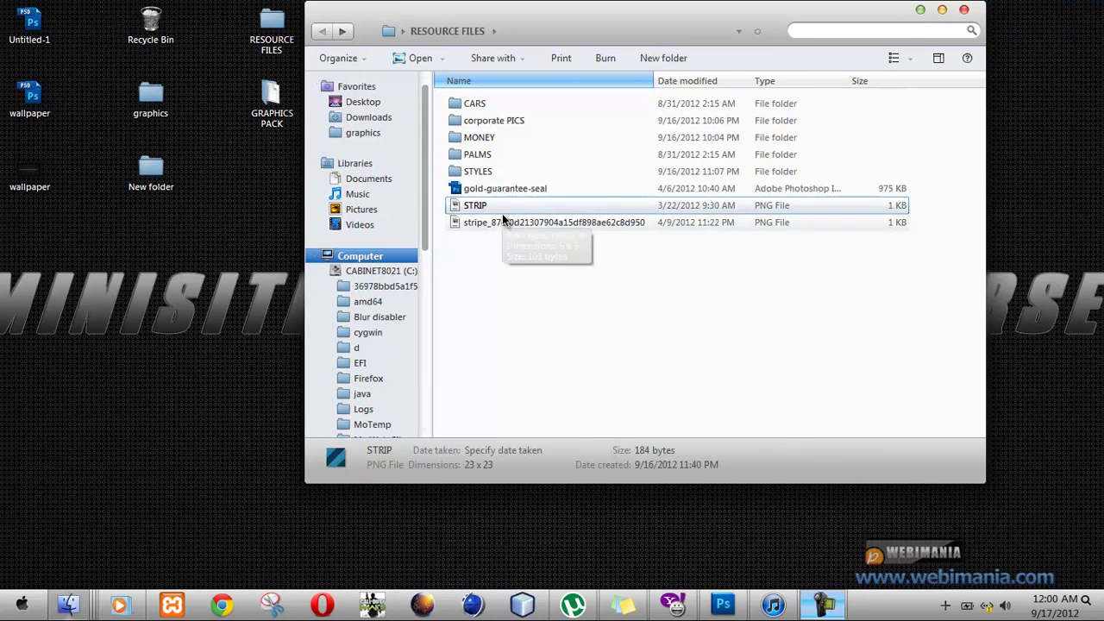
{"action": "double_click", "coordinate": [505, 208]}
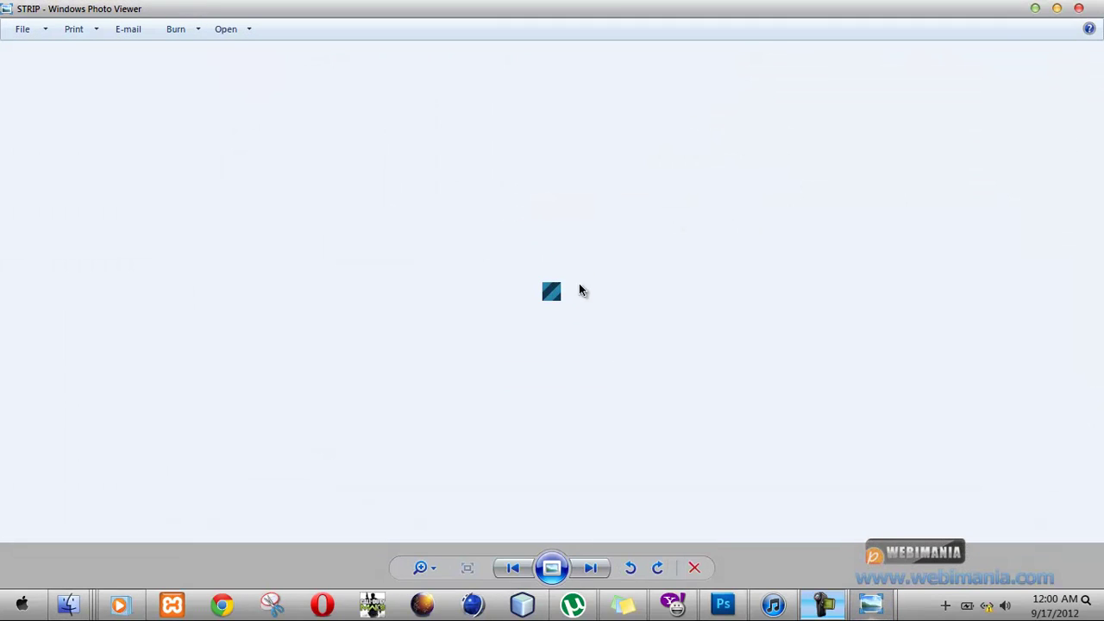
{"action": "right_click", "coordinate": [535, 246]}
{"action": "mouse_move", "coordinate": [590, 254]}
{"action": "left_click", "coordinate": [777, 305]}
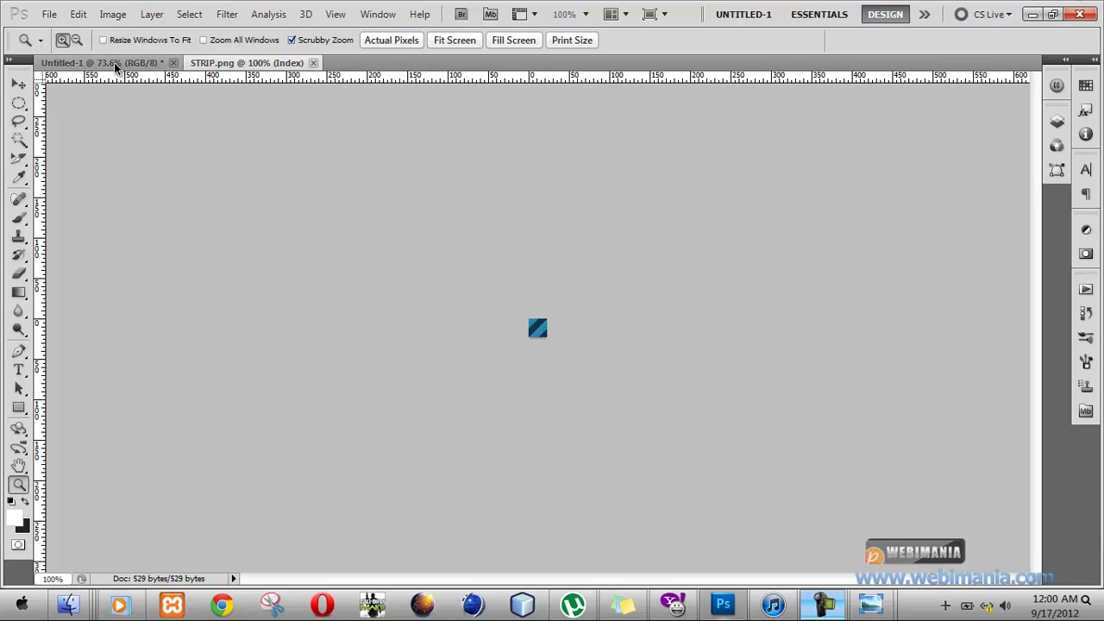
- Define the STRIP.png image as a pattern, keeping the name STRIP.png
{"action": "left_click", "coordinate": [145, 64]}
{"action": "left_click", "coordinate": [214, 65]}
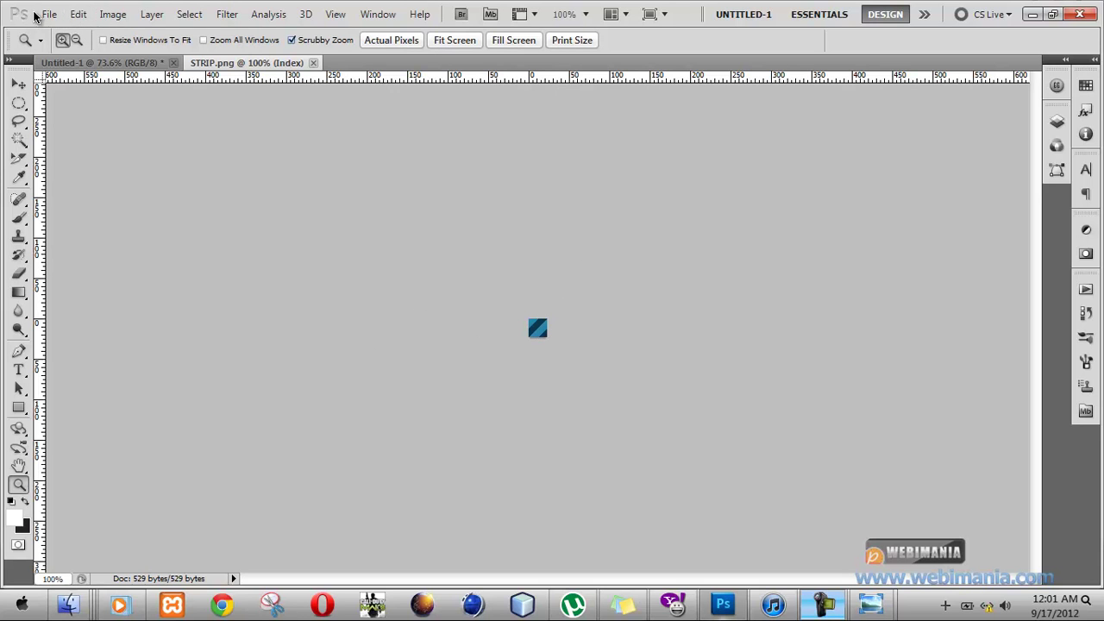
{"action": "left_click", "coordinate": [76, 15]}
{"action": "left_click", "coordinate": [77, 15]}
{"action": "left_click", "coordinate": [78, 15]}
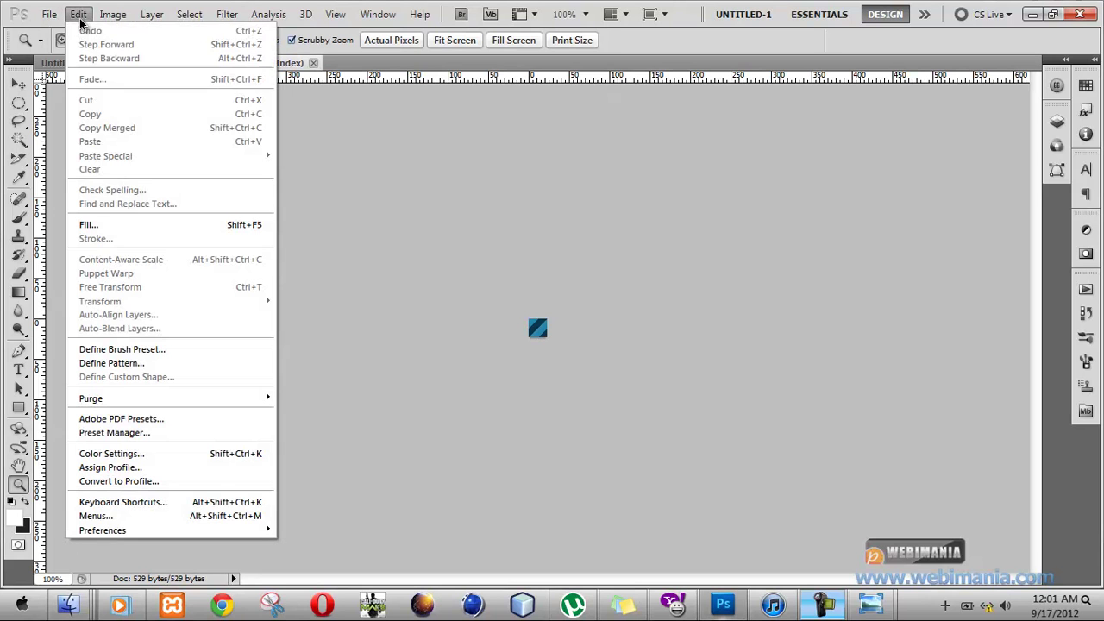
{"action": "left_click", "coordinate": [151, 365]}
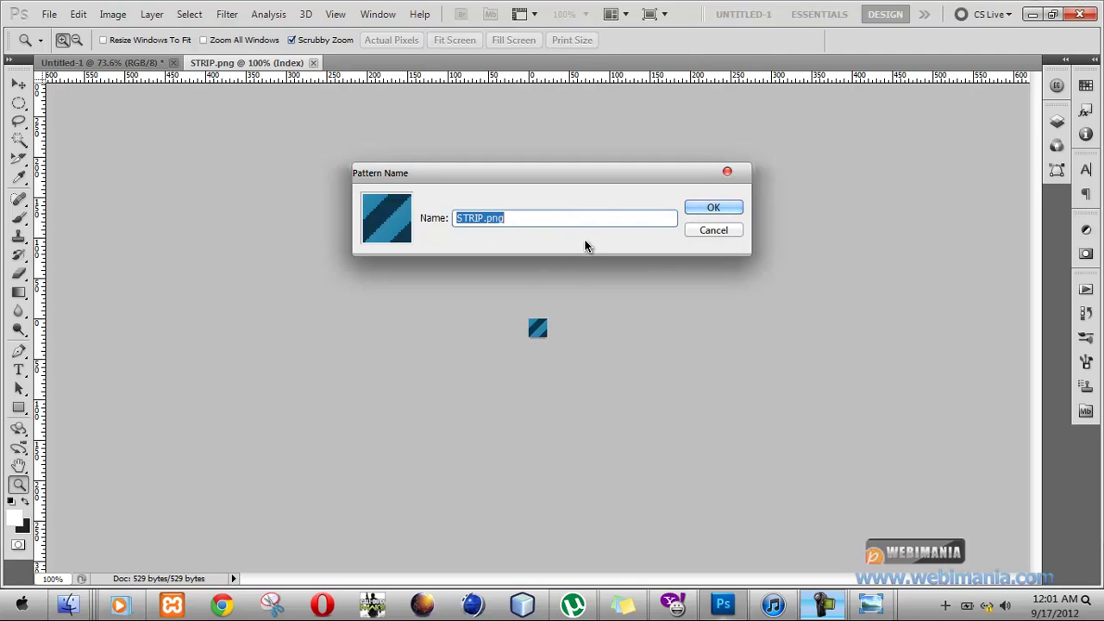
{"action": "left_click", "coordinate": [736, 207]}
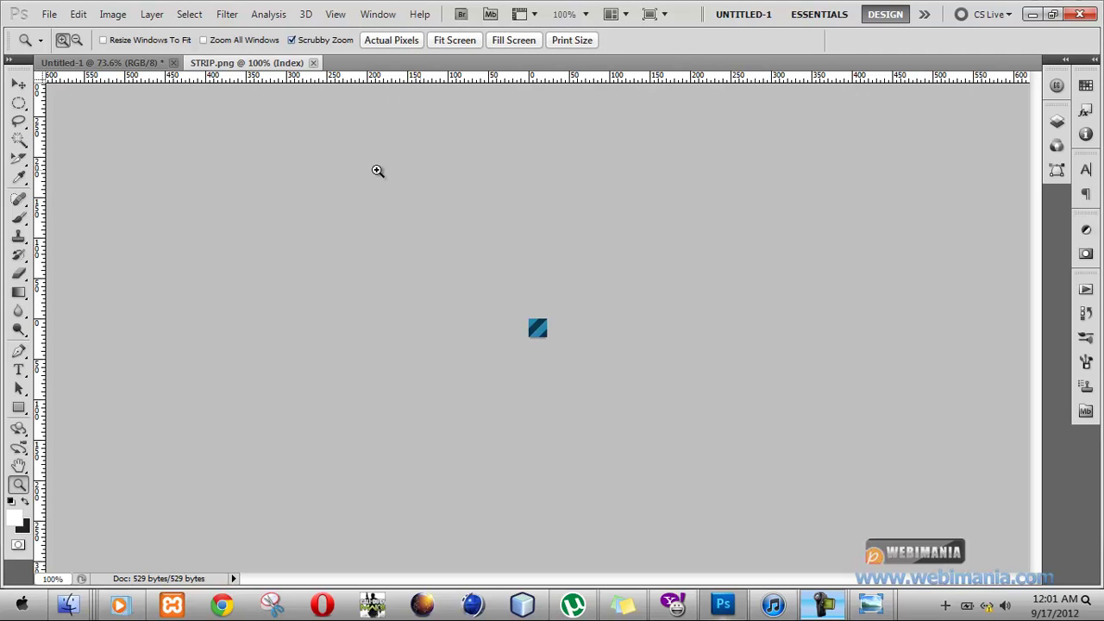
- Close the STRIP.png document and return to the Untitled-1 layout
{"action": "left_click", "coordinate": [121, 63]}
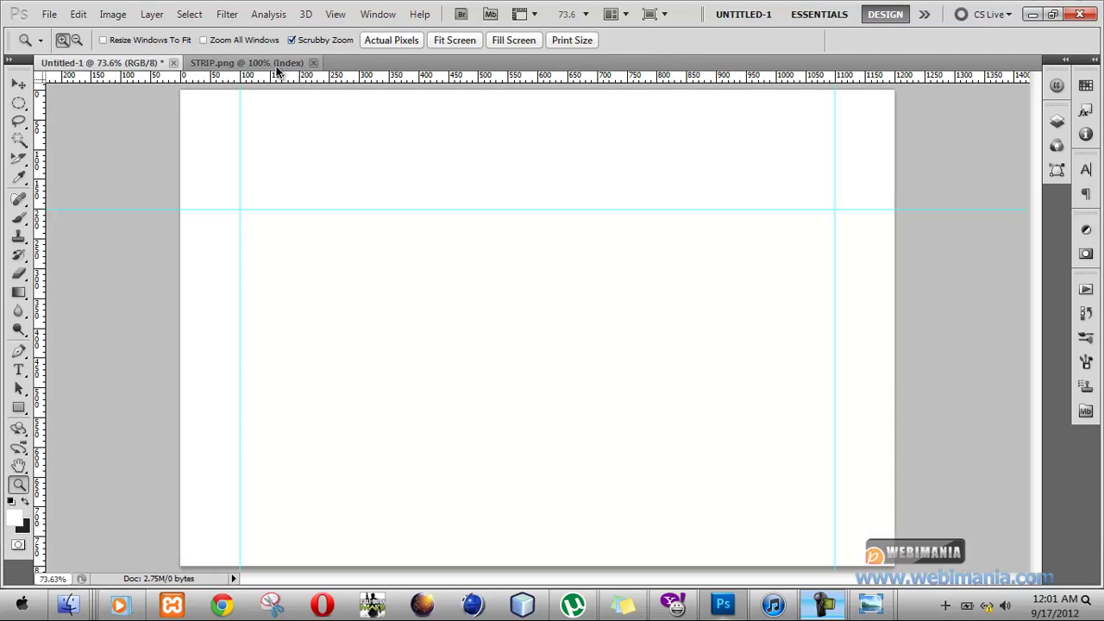
{"action": "left_click", "coordinate": [239, 63]}
{"action": "left_click", "coordinate": [313, 63]}
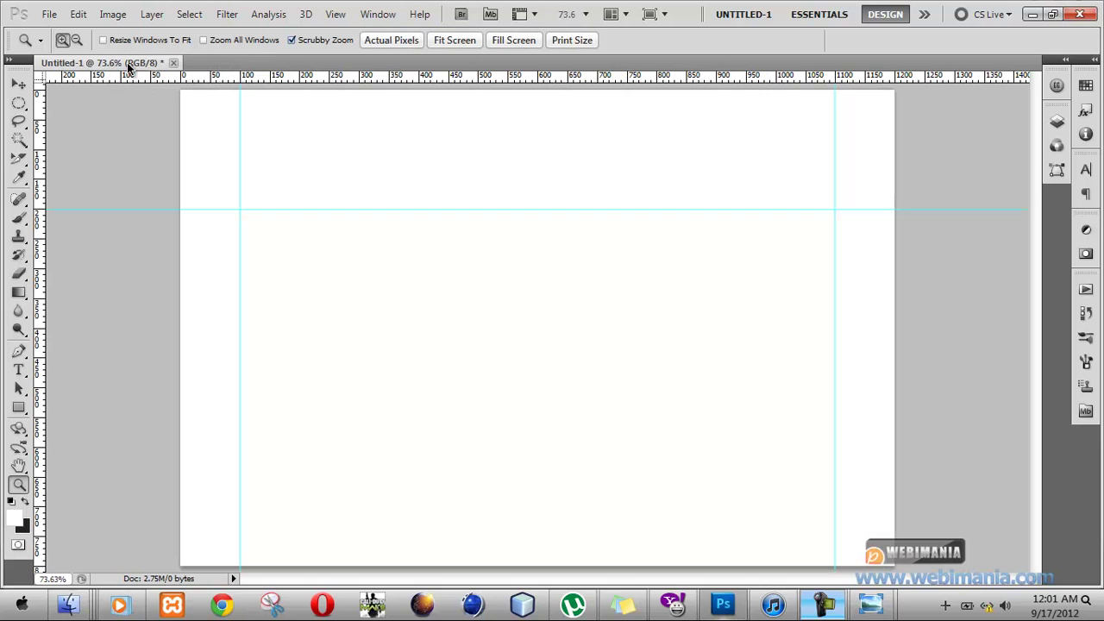
- Show the document's layers and remove the lock from the Background layer
{"action": "left_click", "coordinate": [17, 86]}
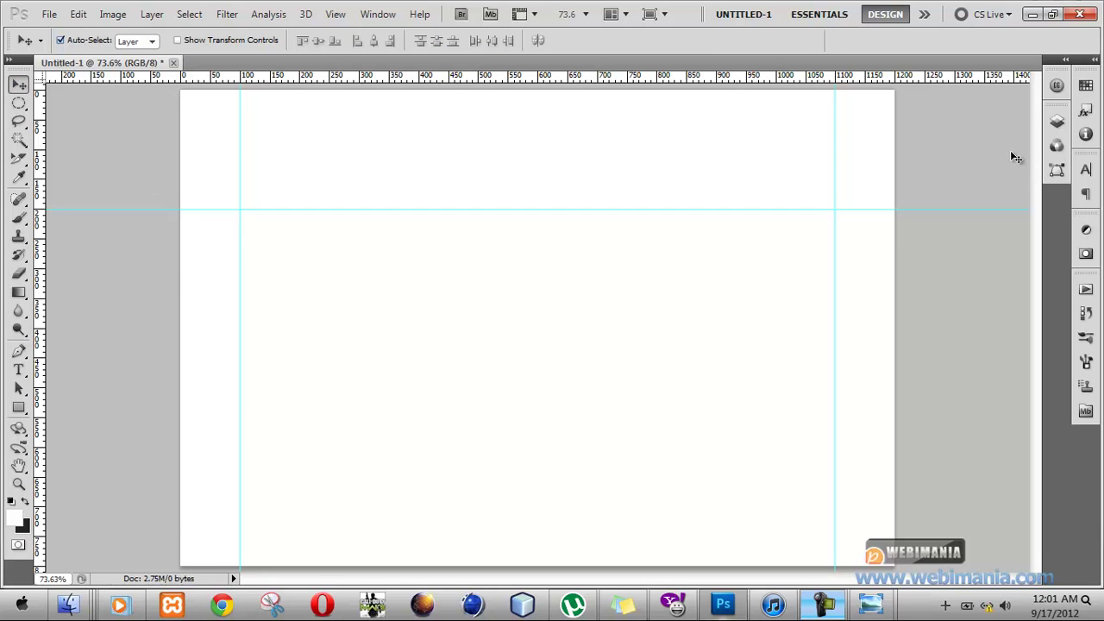
{"action": "left_click", "coordinate": [1058, 124]}
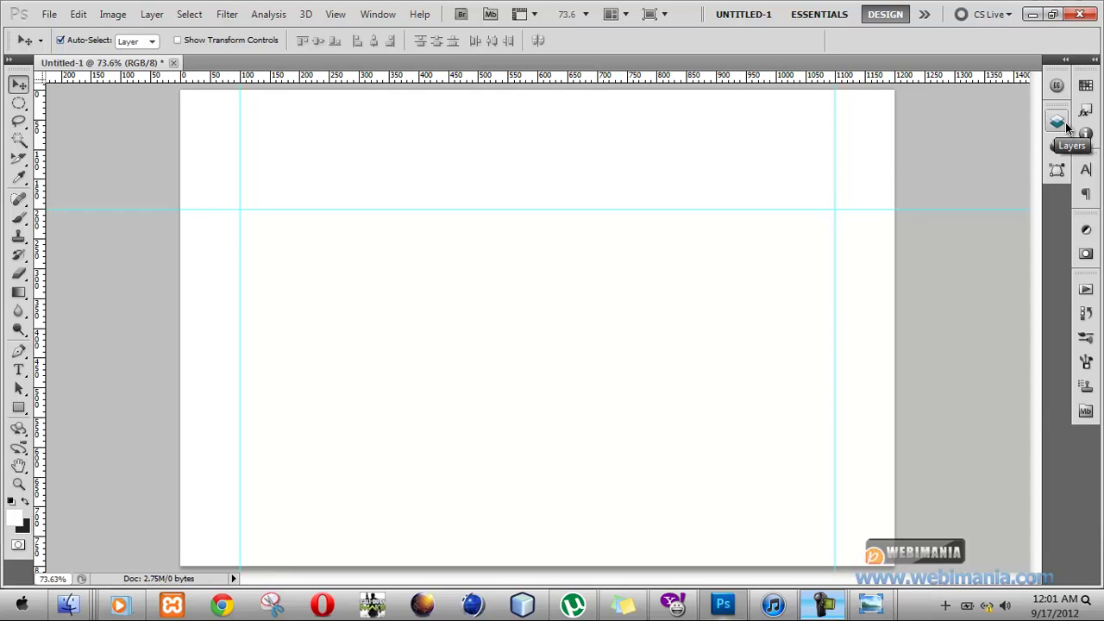
{"action": "left_click", "coordinate": [1064, 125]}
{"action": "left_click", "coordinate": [1060, 118]}
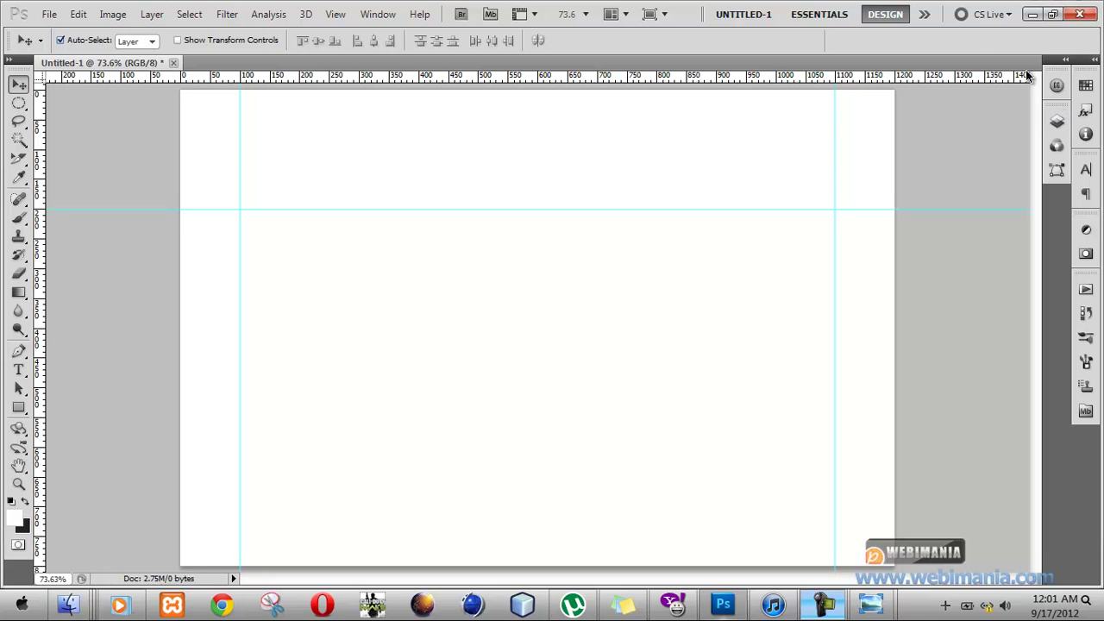
{"action": "left_click", "coordinate": [380, 12]}
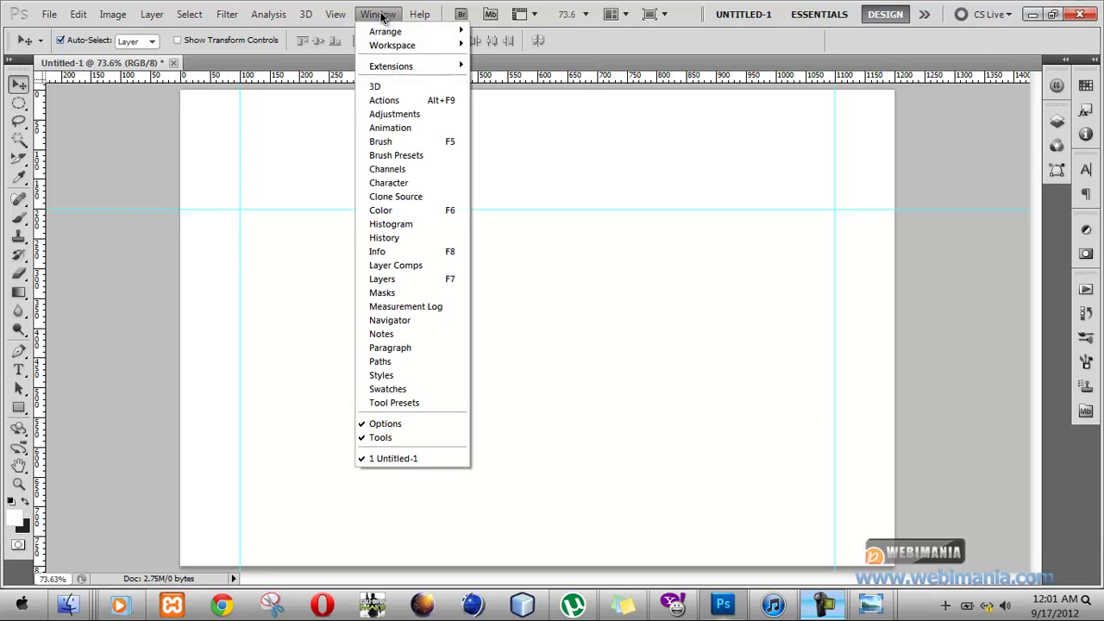
{"action": "left_click", "coordinate": [396, 282]}
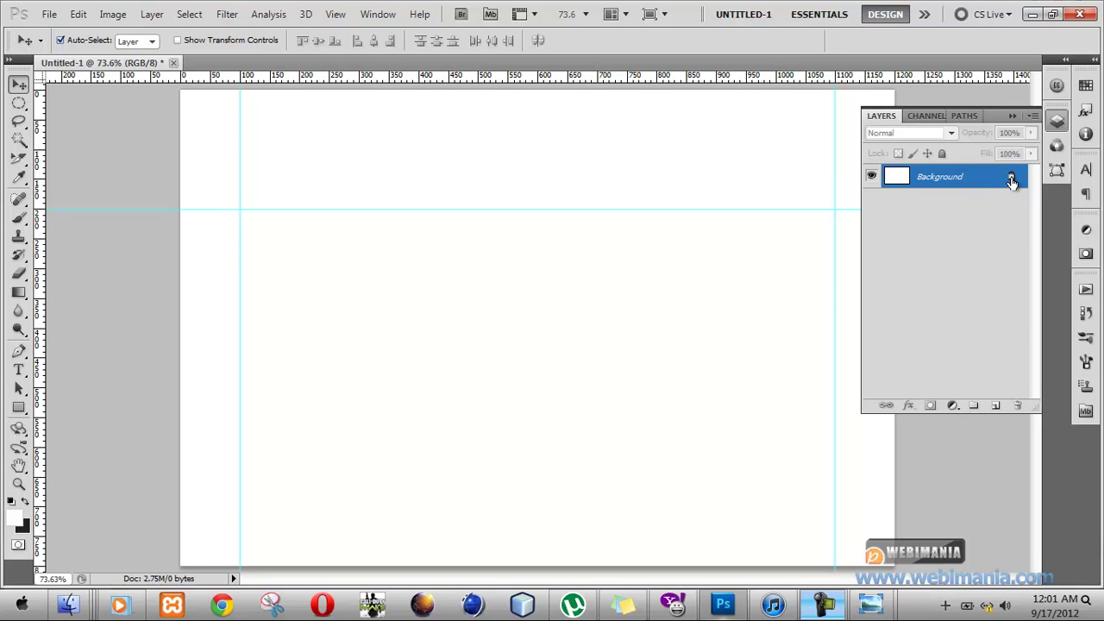
{"action": "left_click_drag", "start_coordinate": [1013, 179], "coordinate": [1022, 402]}
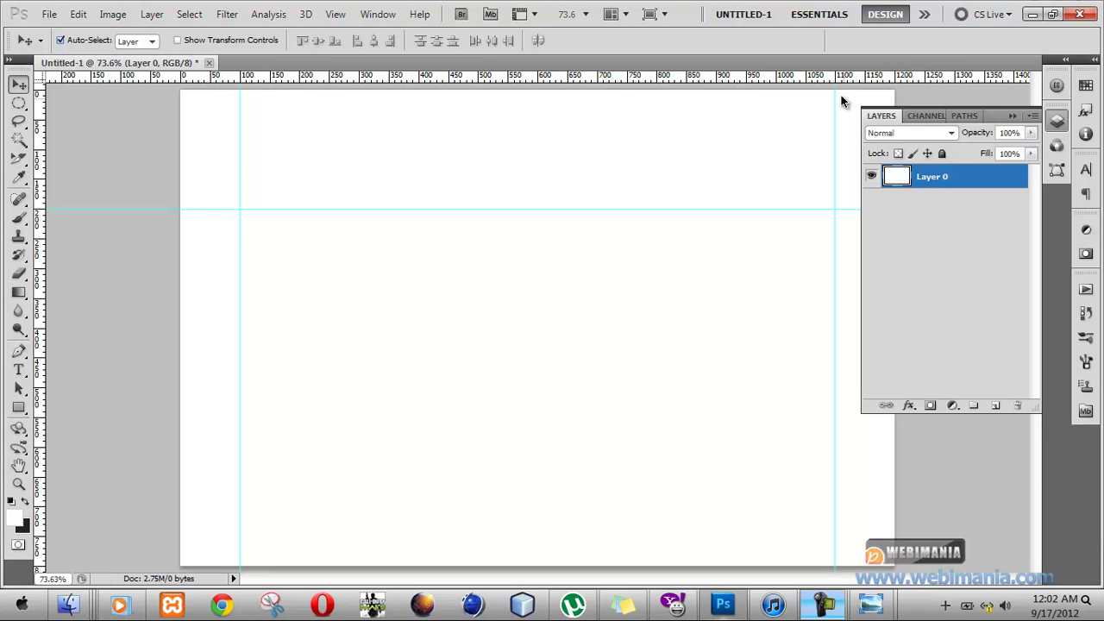
- Apply a Pattern Overlay to Layer 0 using the blue diagonal STRIP pattern, and collapse its effects list
{"action": "right_click", "coordinate": [962, 175]}
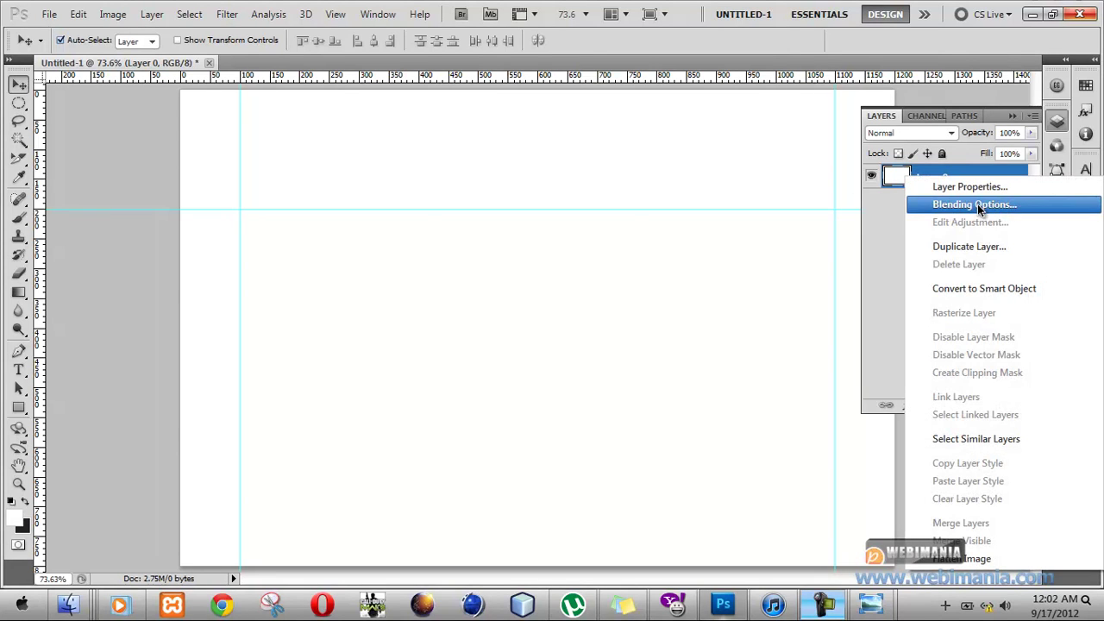
{"action": "left_click", "coordinate": [894, 212]}
{"action": "right_click", "coordinate": [949, 179]}
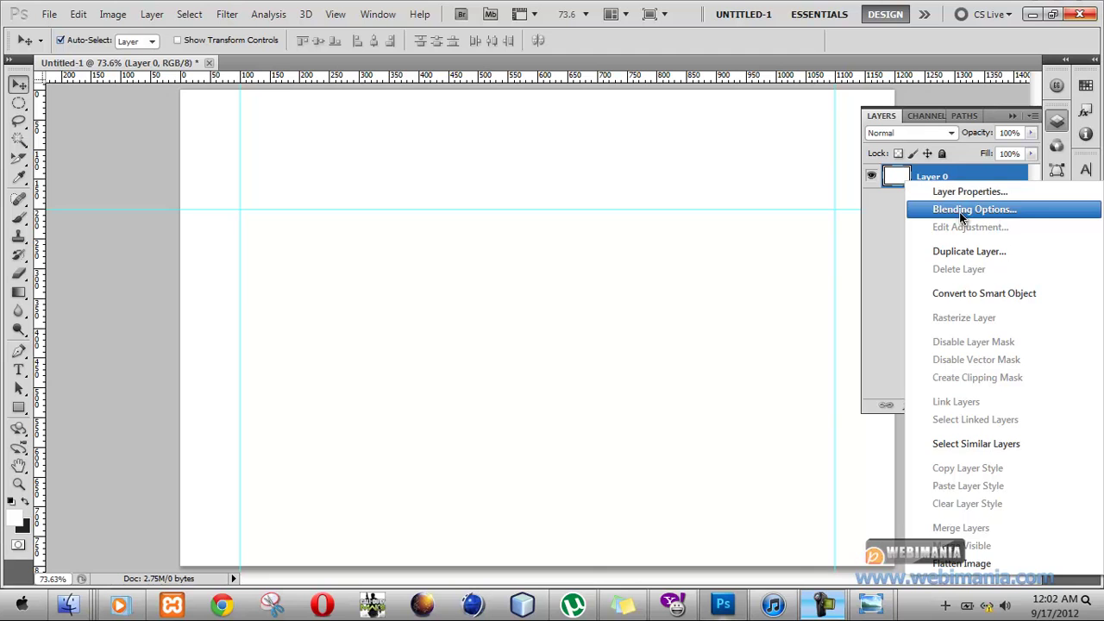
{"action": "left_click", "coordinate": [962, 212]}
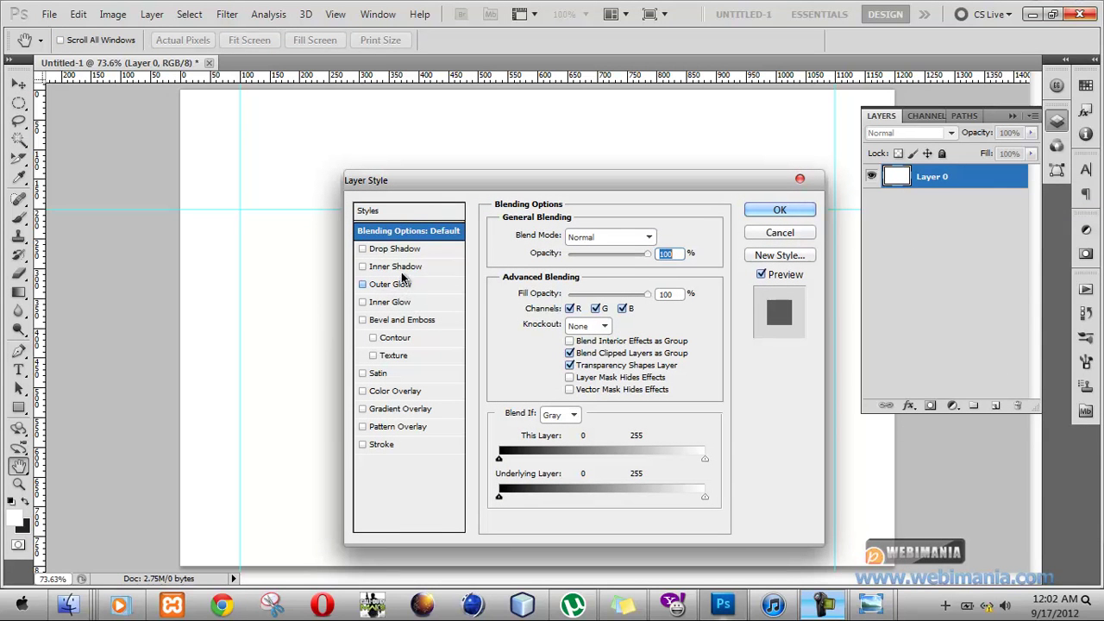
{"action": "left_click", "coordinate": [390, 424]}
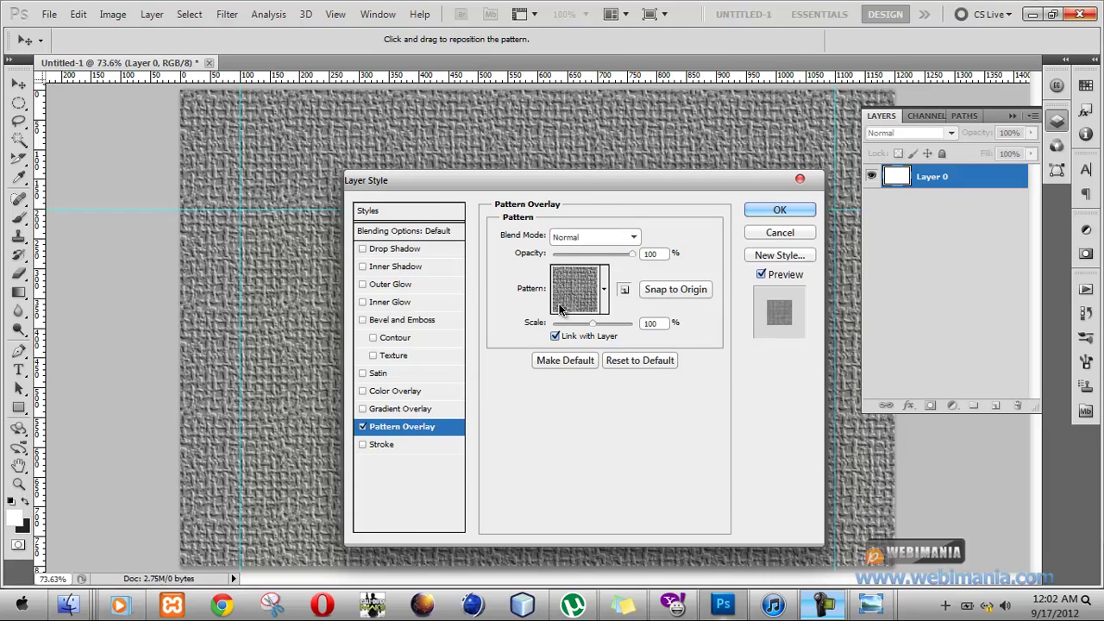
{"action": "left_click", "coordinate": [604, 289]}
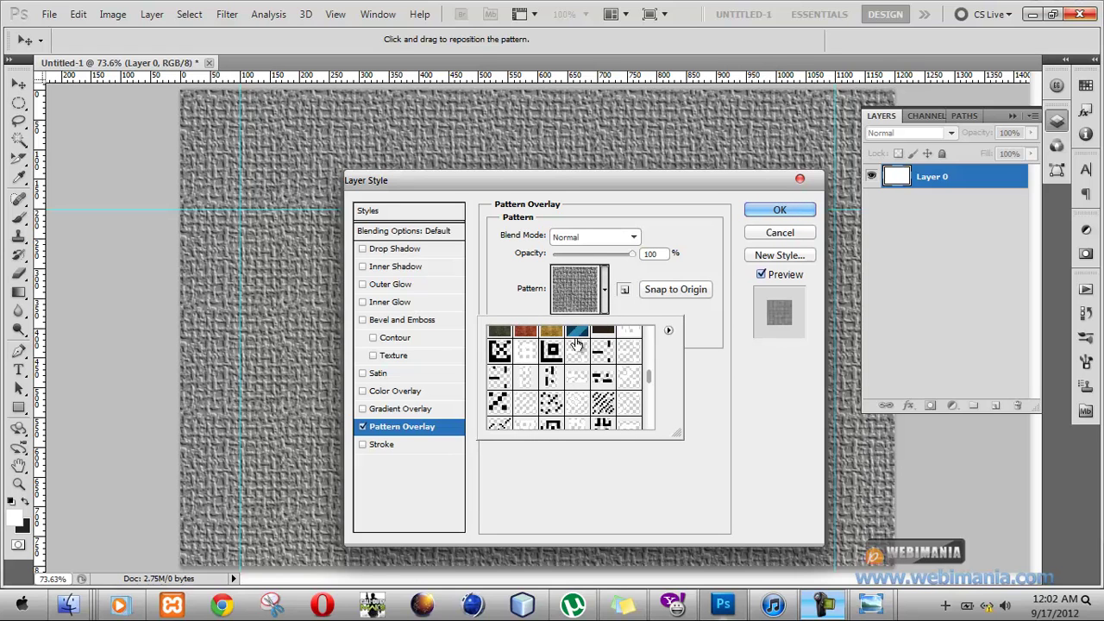
{"action": "scroll", "coordinate": [651, 371], "scroll_direction": "down", "scroll_amount": 10}
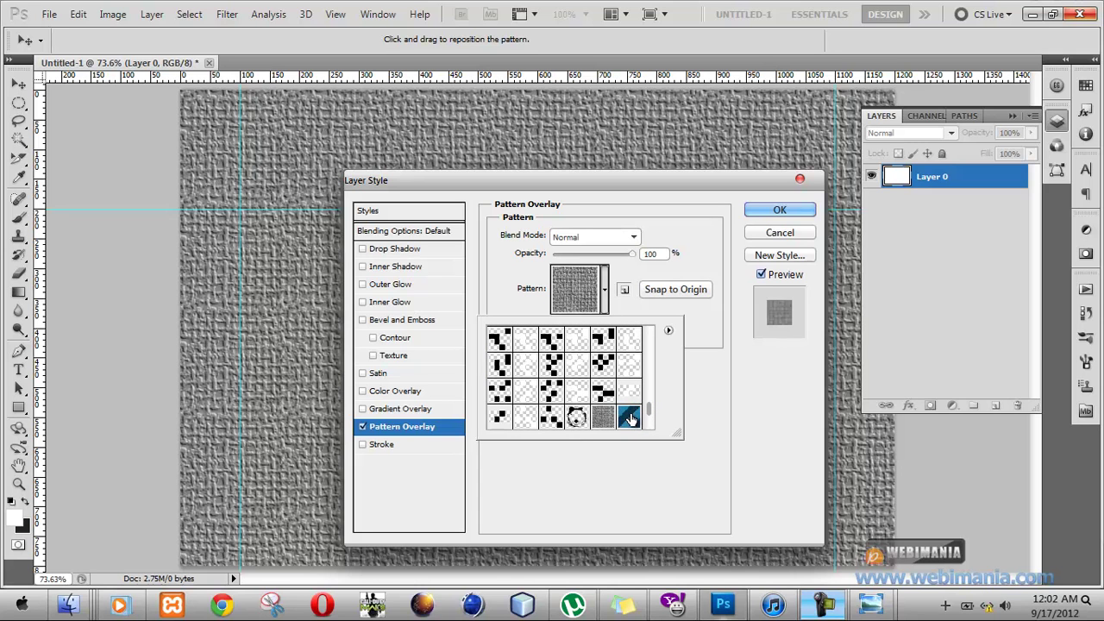
{"action": "left_click", "coordinate": [630, 420]}
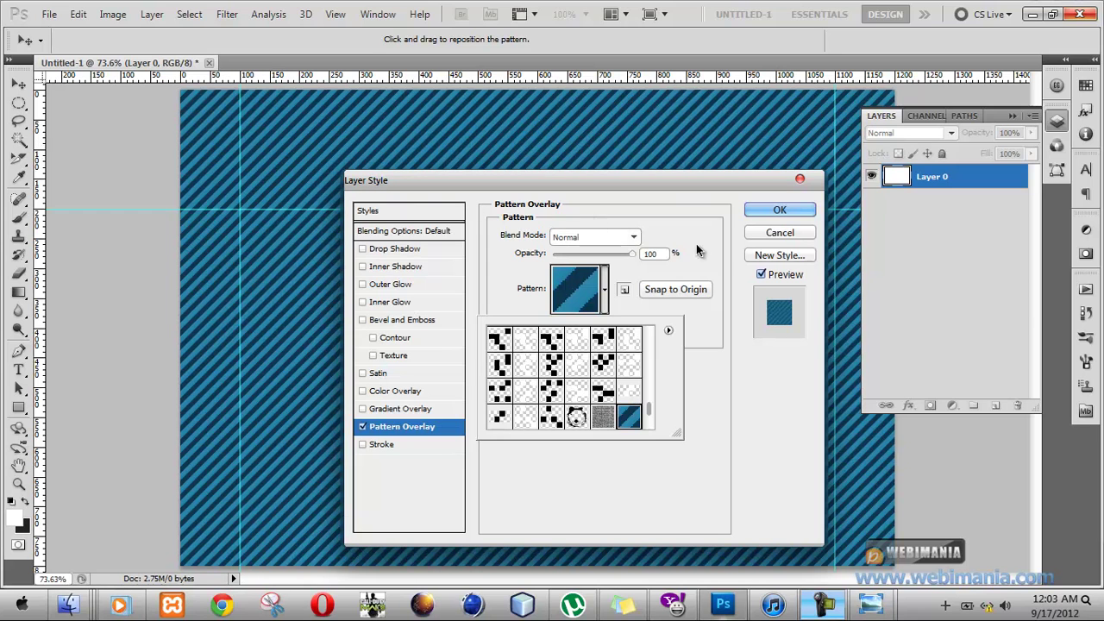
{"action": "left_click", "coordinate": [779, 209]}
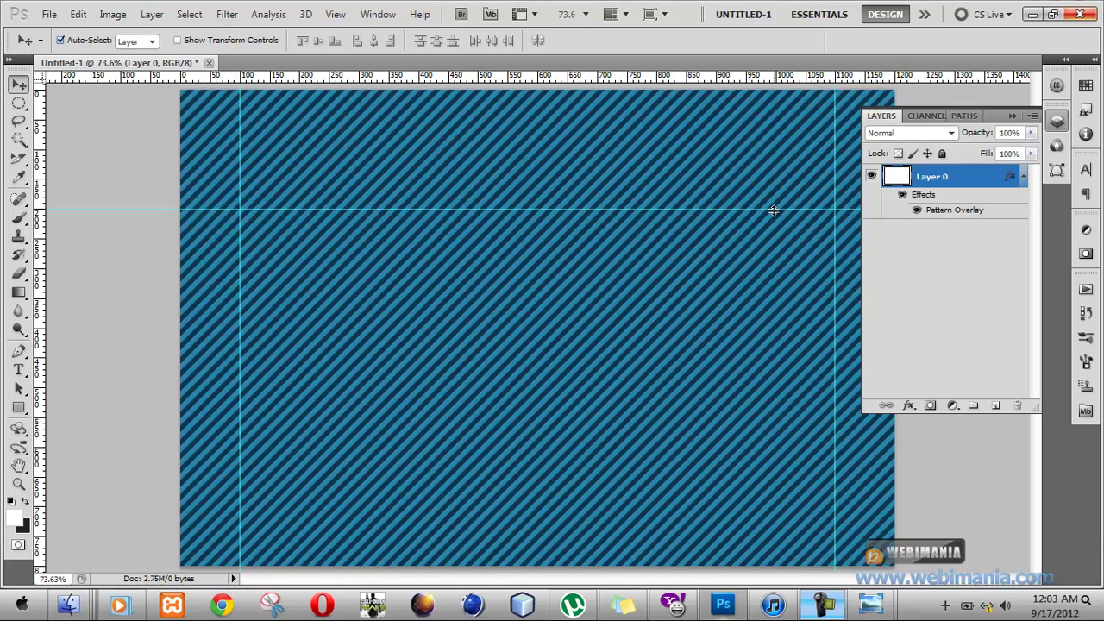
{"action": "left_click", "coordinate": [1023, 177]}
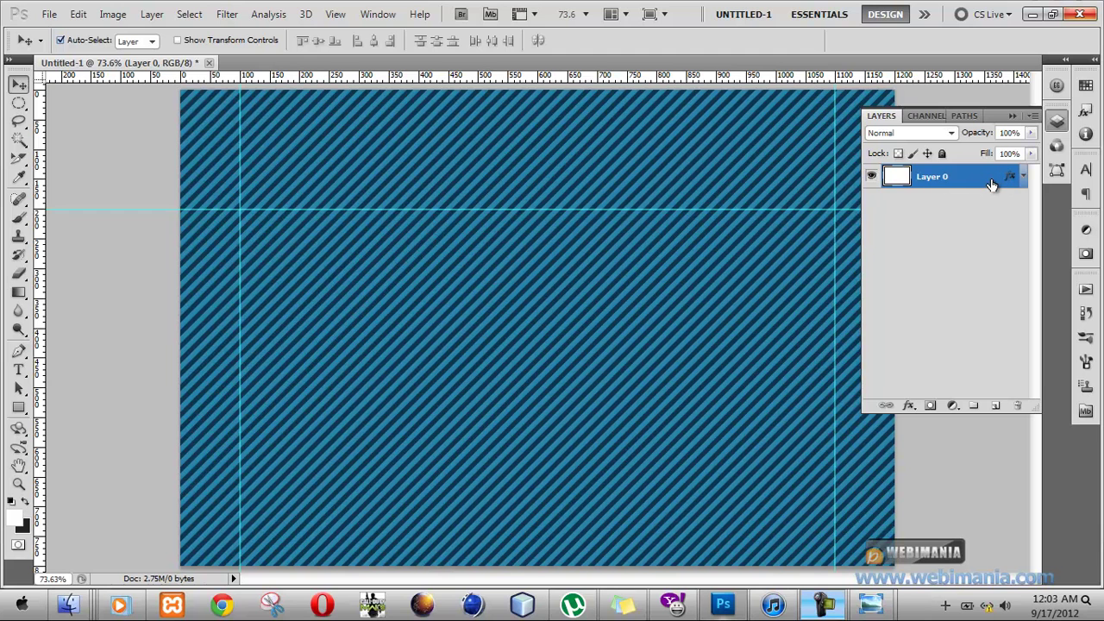
- Add a red Color Overlay to Layer 0 above the stripe pattern and set its blend mode to Hue
{"action": "right_click", "coordinate": [948, 178]}
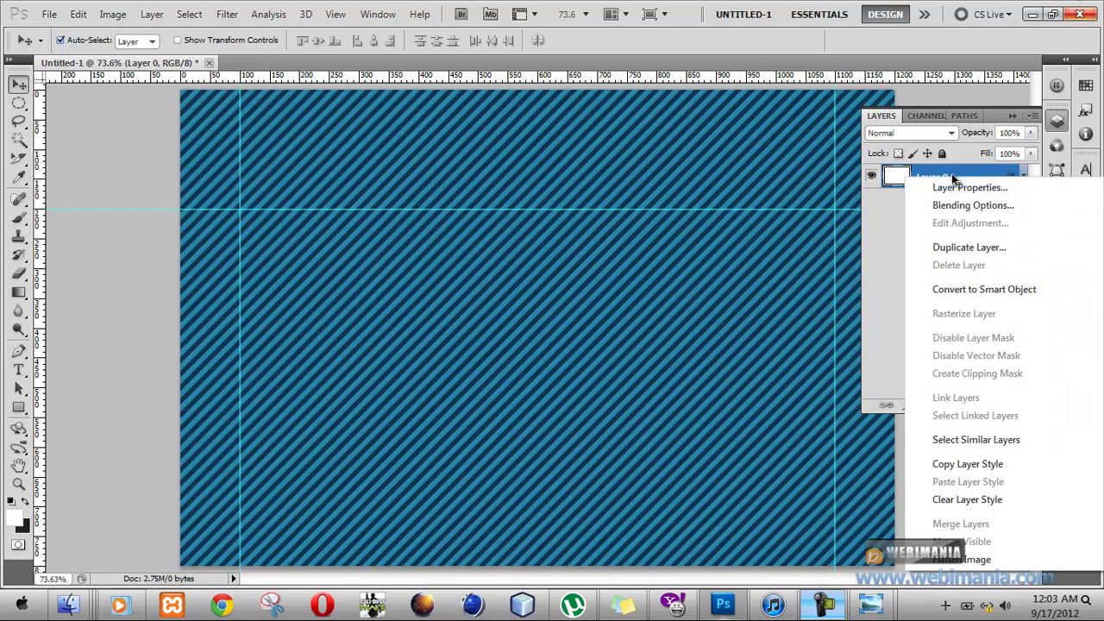
{"action": "left_click", "coordinate": [958, 207]}
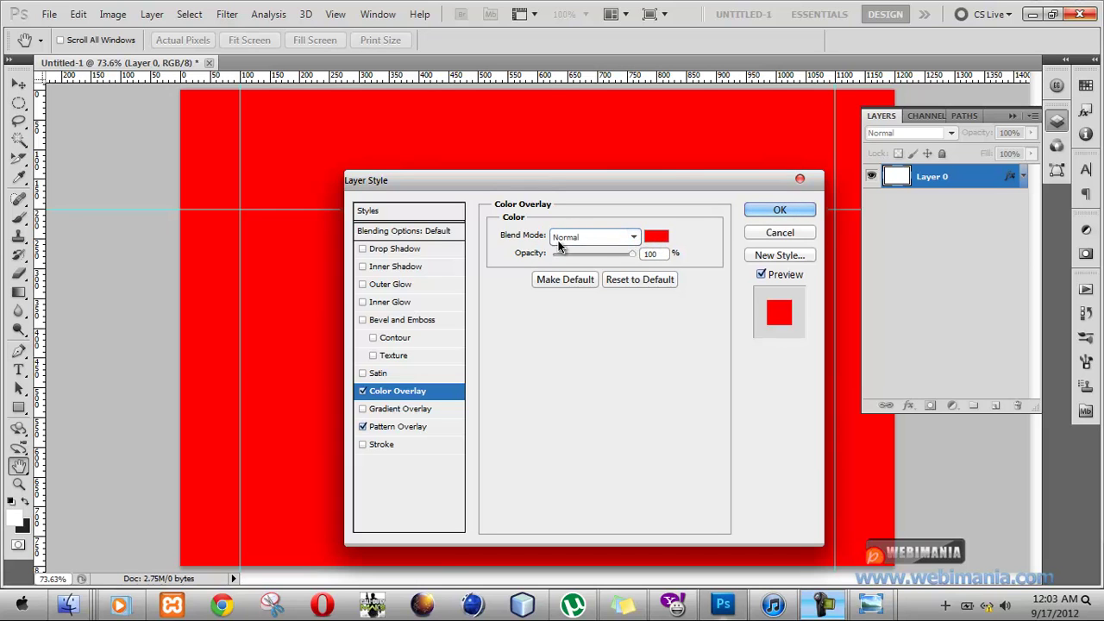
{"action": "left_click", "coordinate": [628, 235]}
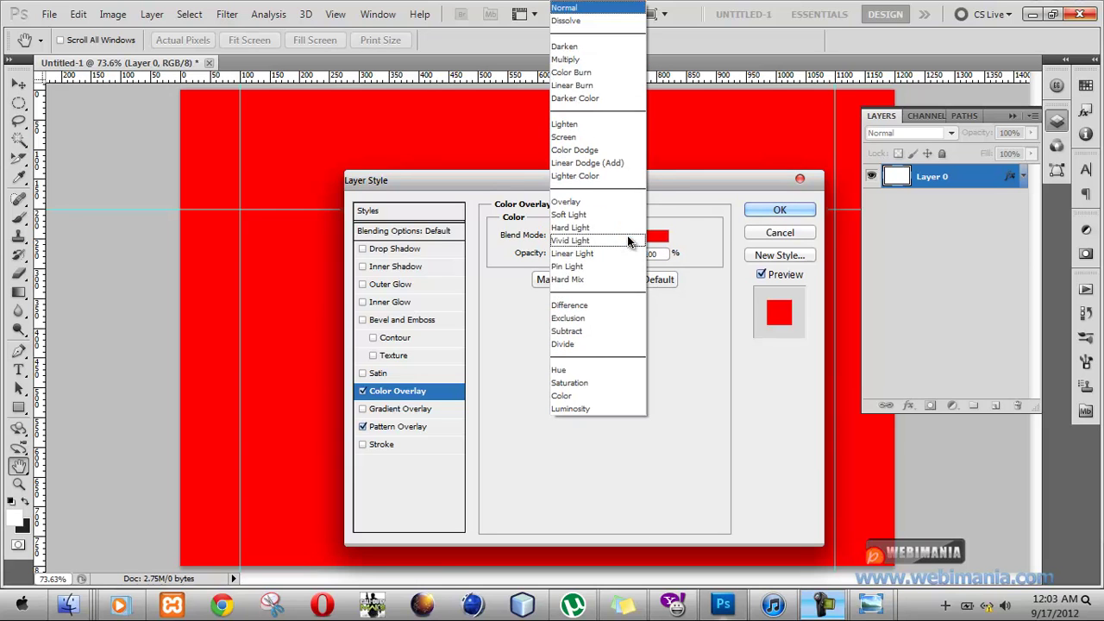
{"action": "left_click", "coordinate": [590, 200]}
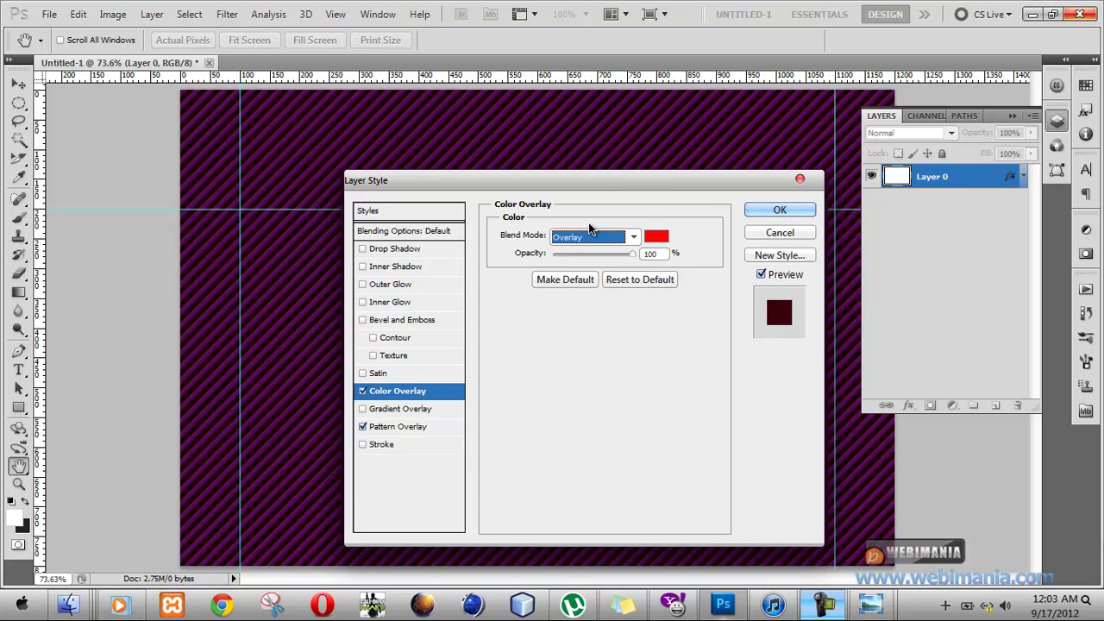
{"action": "scroll", "coordinate": [589, 235], "scroll_direction": "down", "scroll_amount": 2}
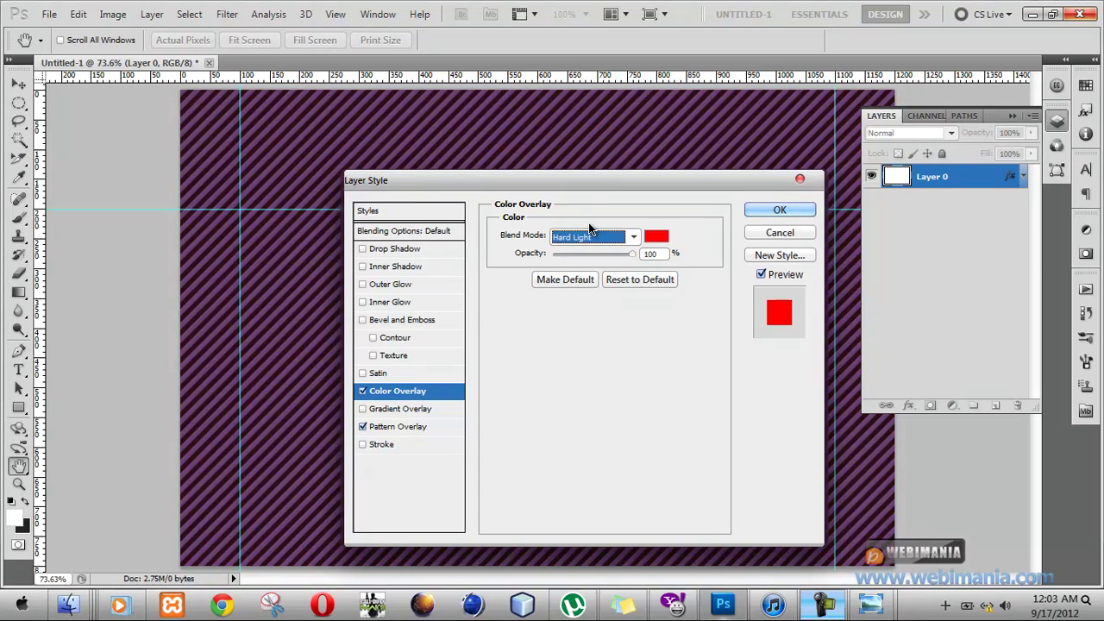
{"action": "key", "text": "Down"}
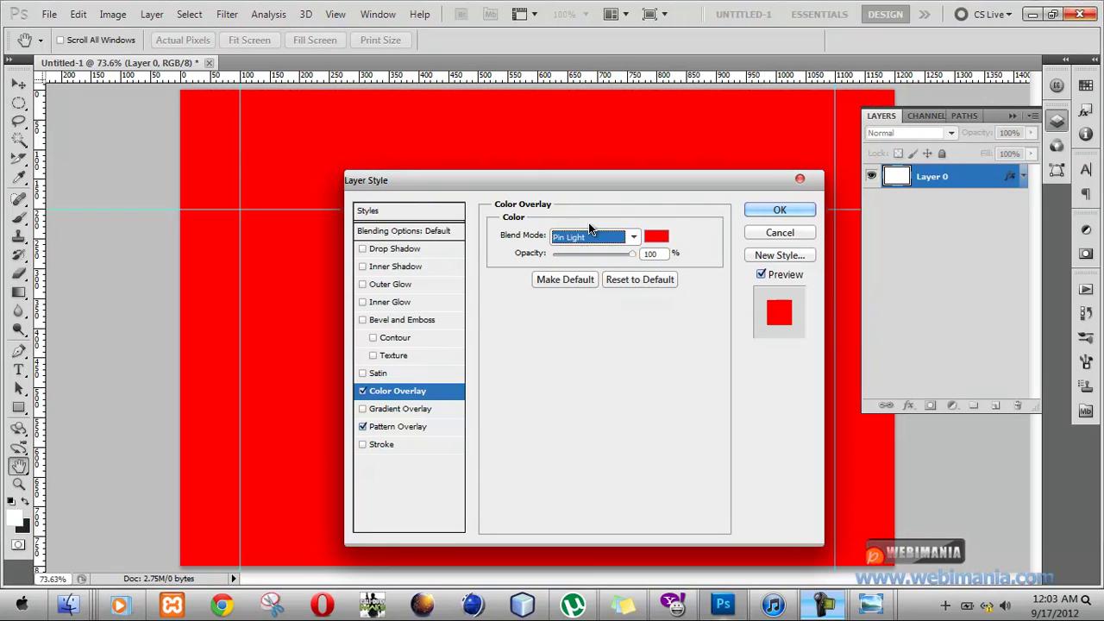
{"action": "key", "text": "Down"}
{"action": "key", "text": "Down"}
{"action": "key", "text": "Down"}
{"action": "key", "text": "Down"}
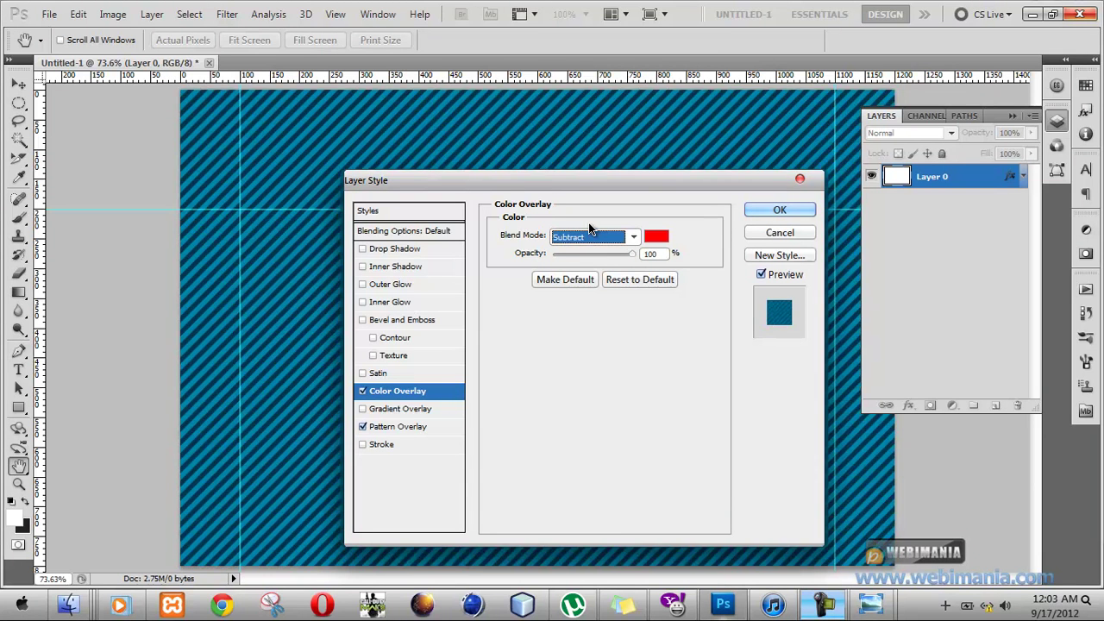
{"action": "key", "text": "Down"}
{"action": "key", "text": "Down"}
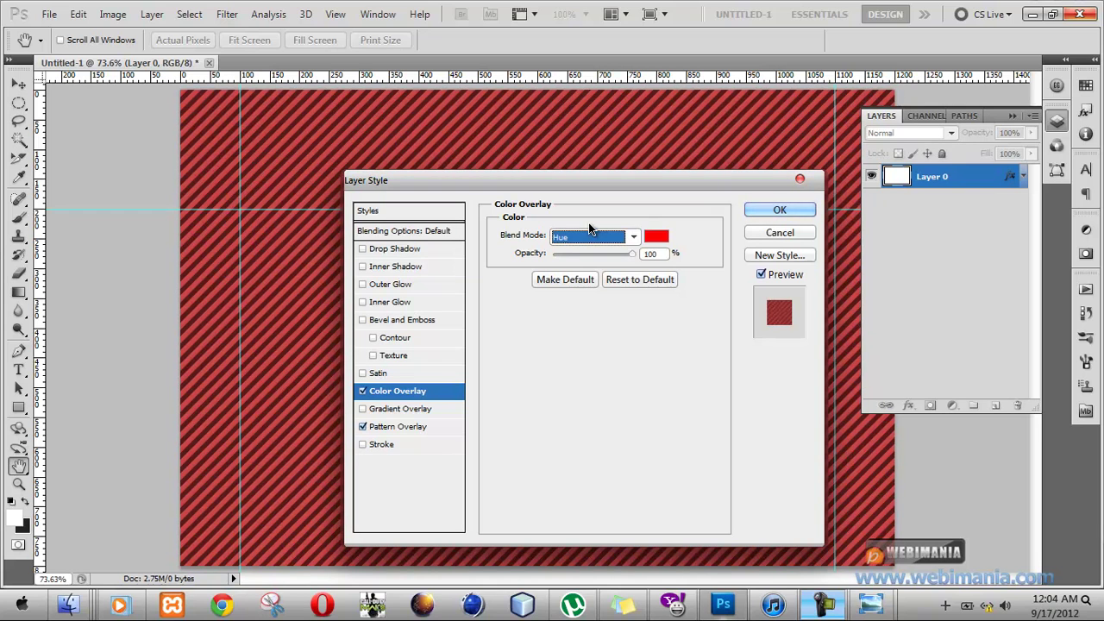
- Set Layer 0's Color Overlay to the Color blend mode with dark green #104f02, and apply the layer style
{"action": "key", "text": "Down"}
{"action": "key", "text": "Down"}
{"action": "left_click", "coordinate": [656, 237]}
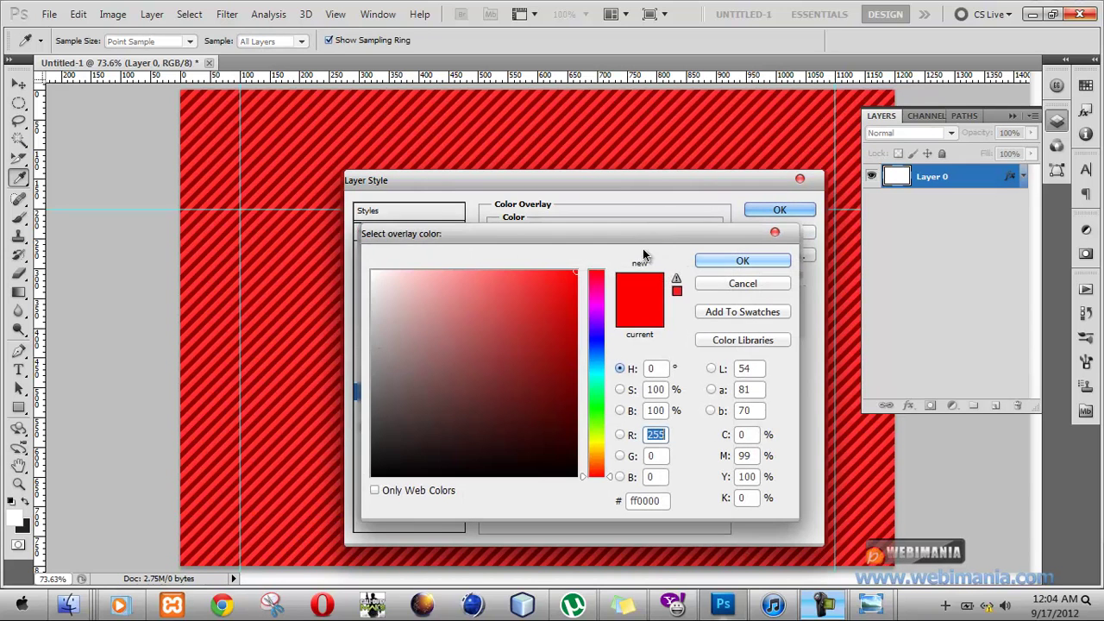
{"action": "left_click", "coordinate": [595, 414]}
{"action": "left_click", "coordinate": [555, 317]}
{"action": "left_click_drag", "start_coordinate": [560, 319], "coordinate": [560, 392]}
{"action": "left_click", "coordinate": [561, 419]}
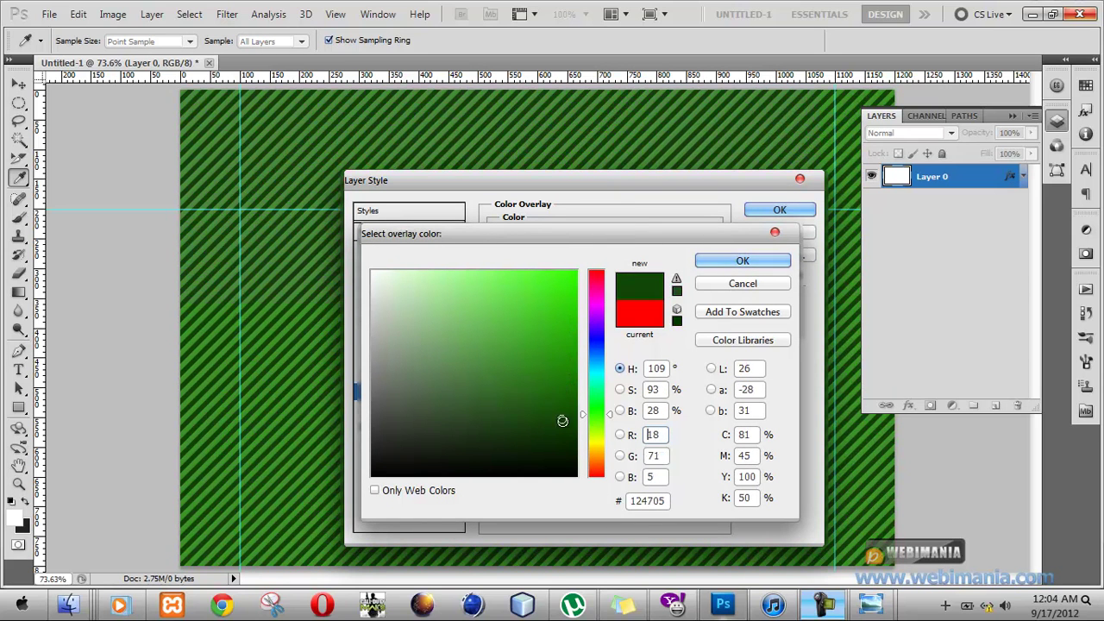
{"action": "left_click", "coordinate": [573, 420]}
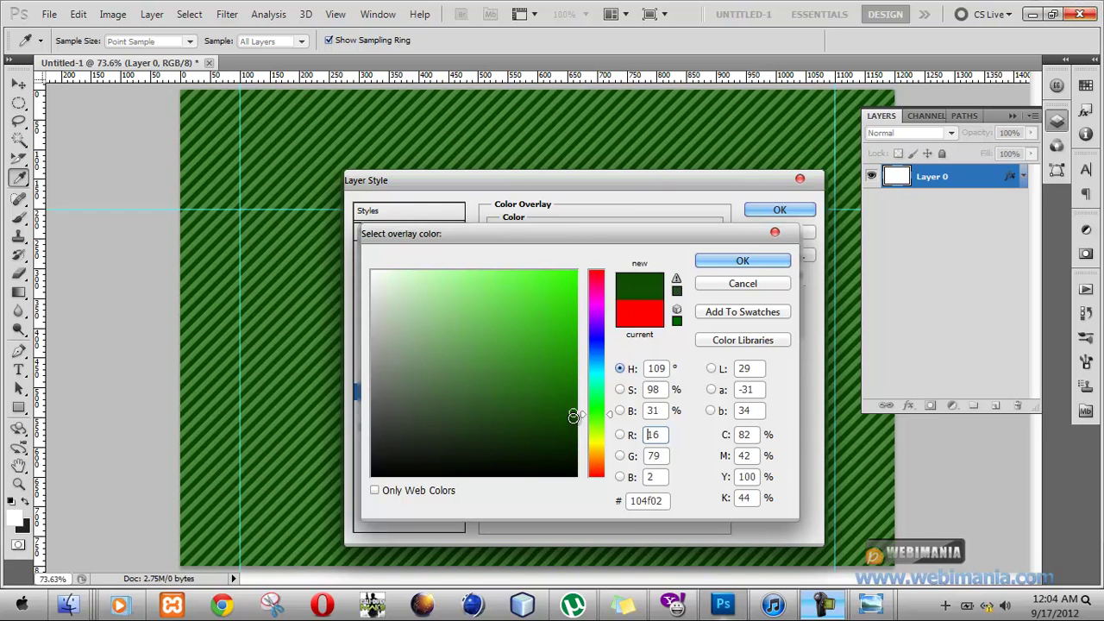
{"action": "left_click", "coordinate": [714, 260]}
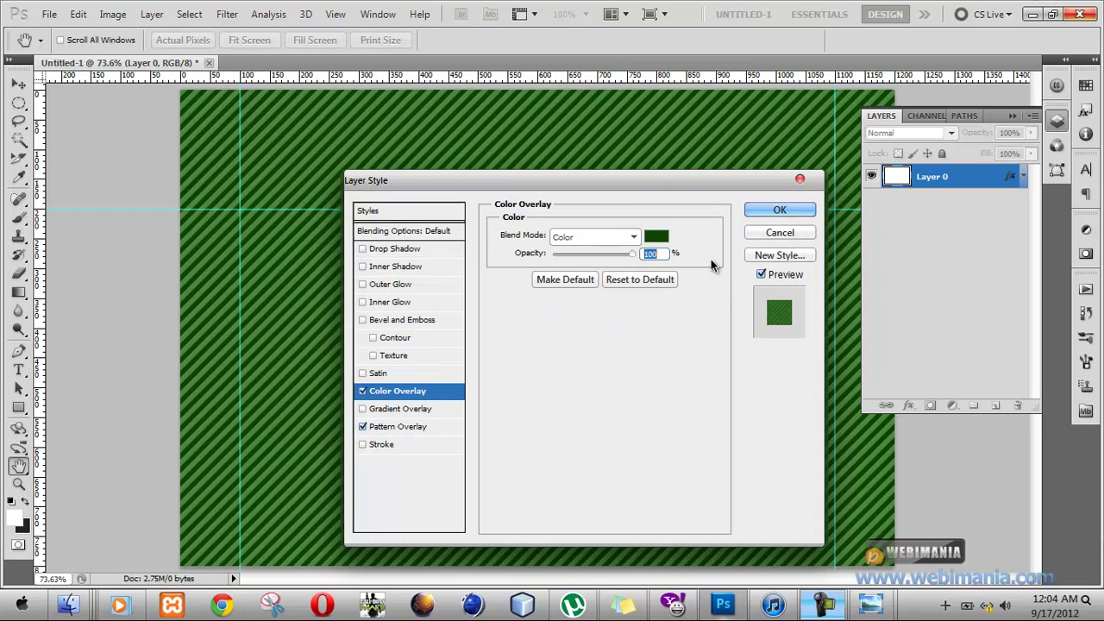
{"action": "left_click", "coordinate": [755, 211]}
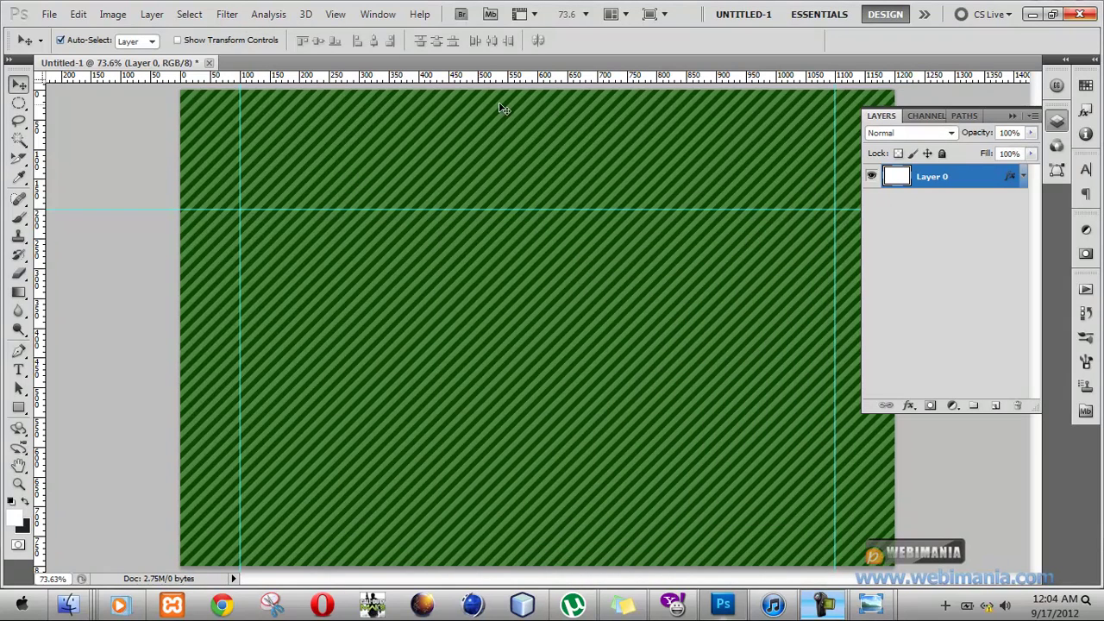
- Review the Pattern Overlay and Color Overlay settings in Layer 0's blending options, and close the dialog
{"action": "right_click", "coordinate": [1009, 179]}
{"action": "left_click", "coordinate": [976, 217]}
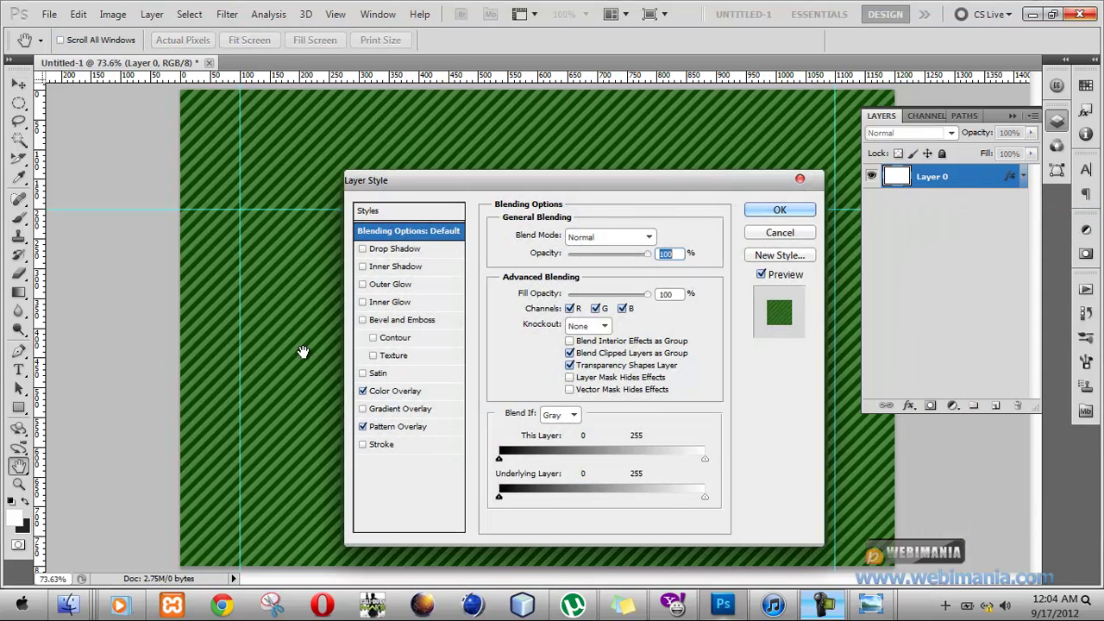
{"action": "left_click", "coordinate": [406, 428]}
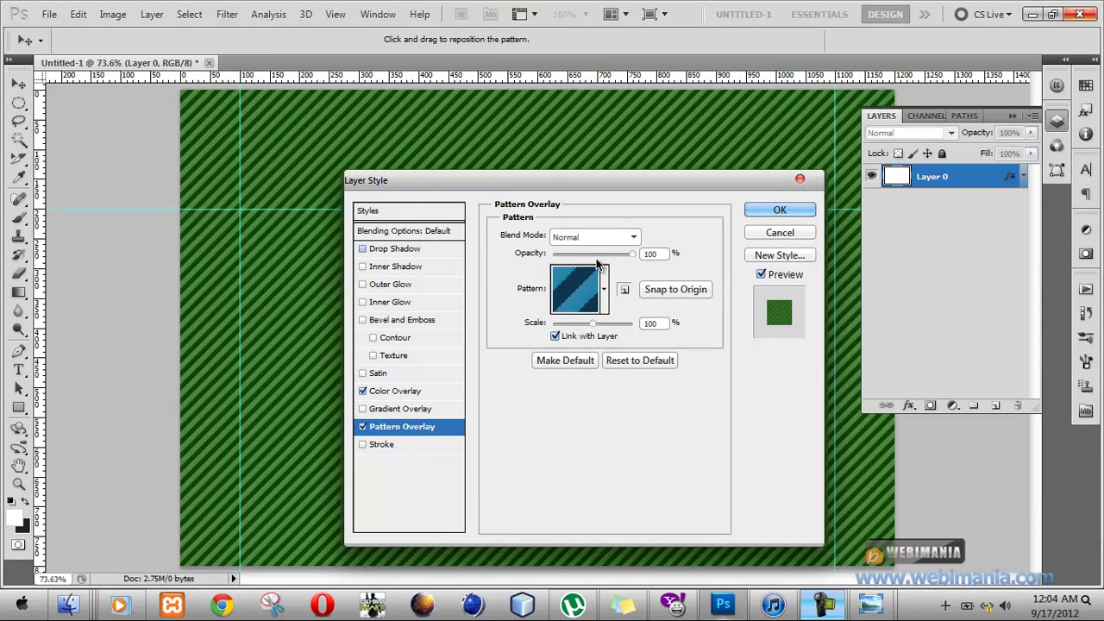
{"action": "left_click", "coordinate": [403, 390]}
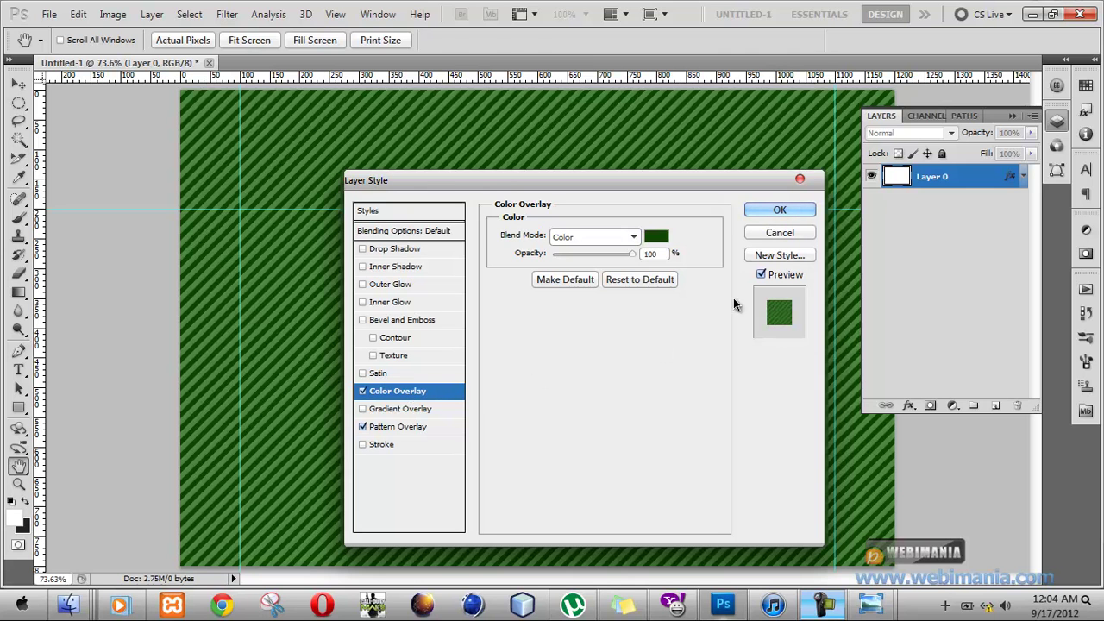
{"action": "left_click", "coordinate": [768, 211]}
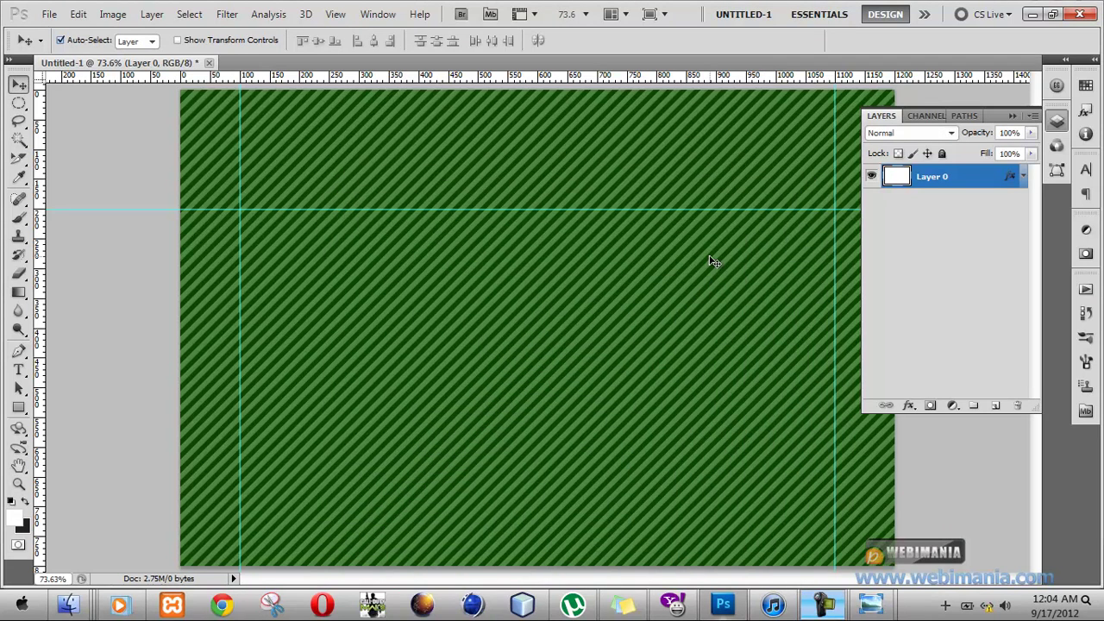
- Collapse the layers list and pick the Rounded Rectangle tool from the shape tools
{"action": "left_click", "coordinate": [1014, 116]}
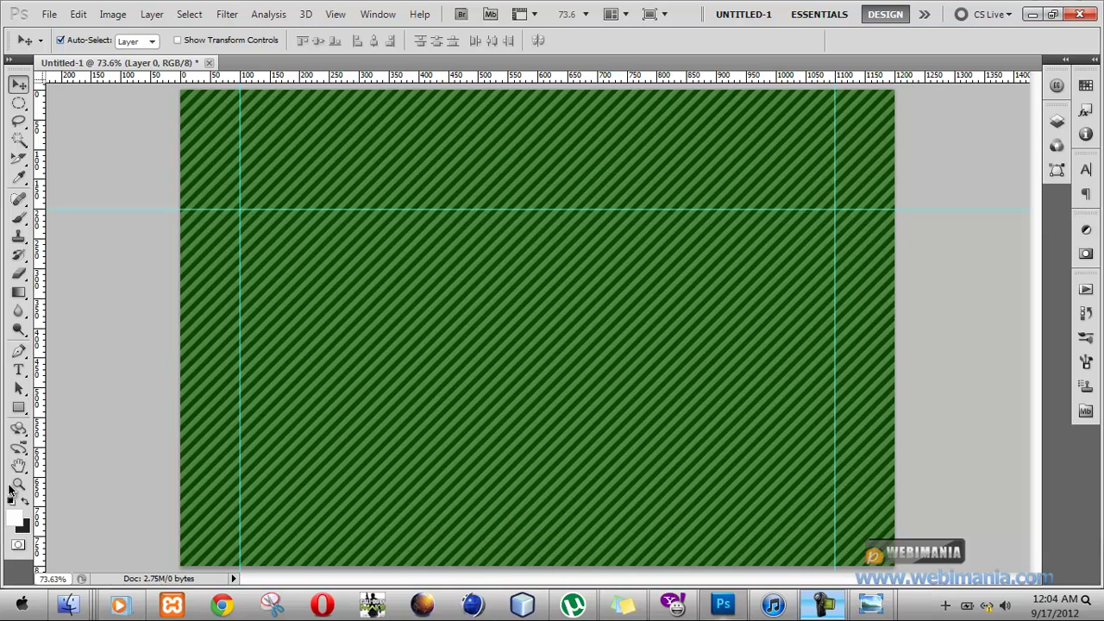
{"action": "left_click", "coordinate": [19, 410]}
{"action": "right_click", "coordinate": [21, 412]}
{"action": "left_click", "coordinate": [21, 411]}
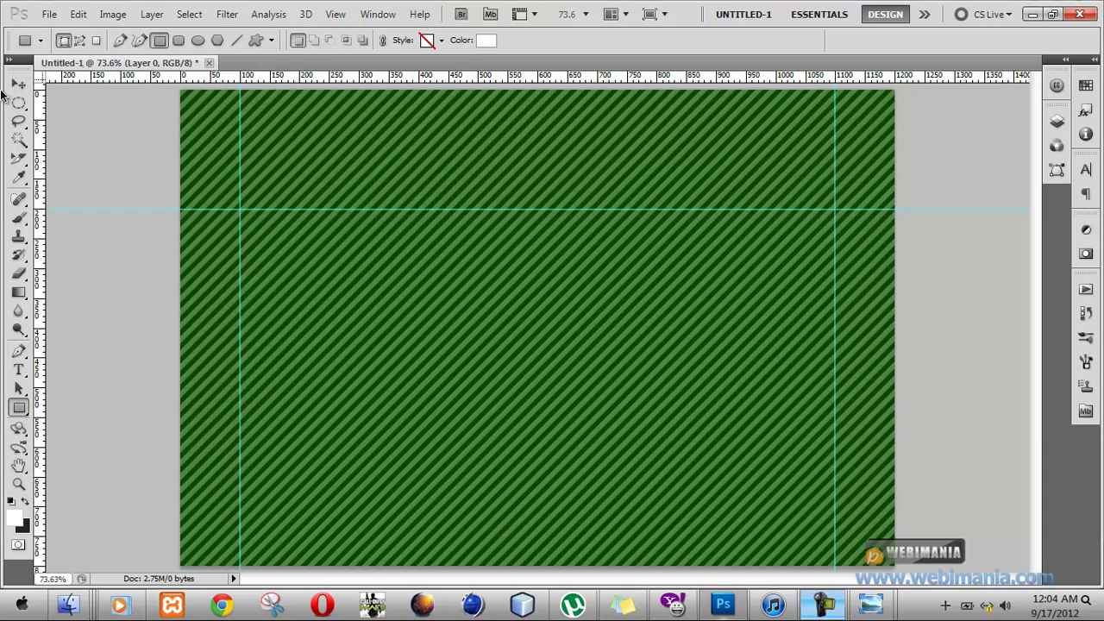
{"action": "right_click", "coordinate": [21, 410]}
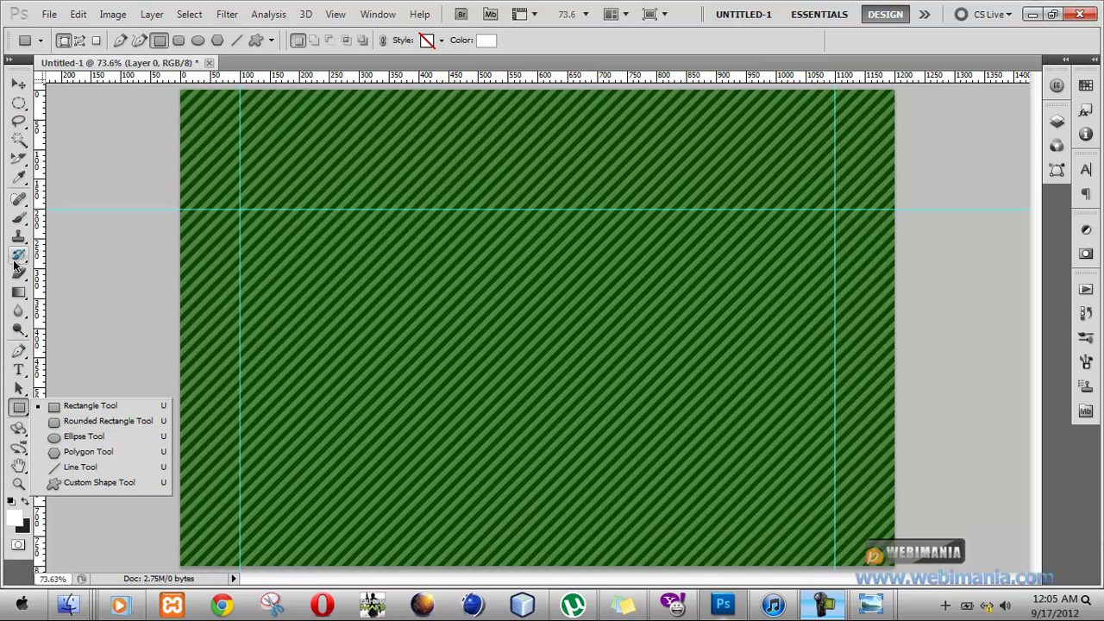
{"action": "left_click_drag", "start_coordinate": [20, 409], "coordinate": [69, 424]}
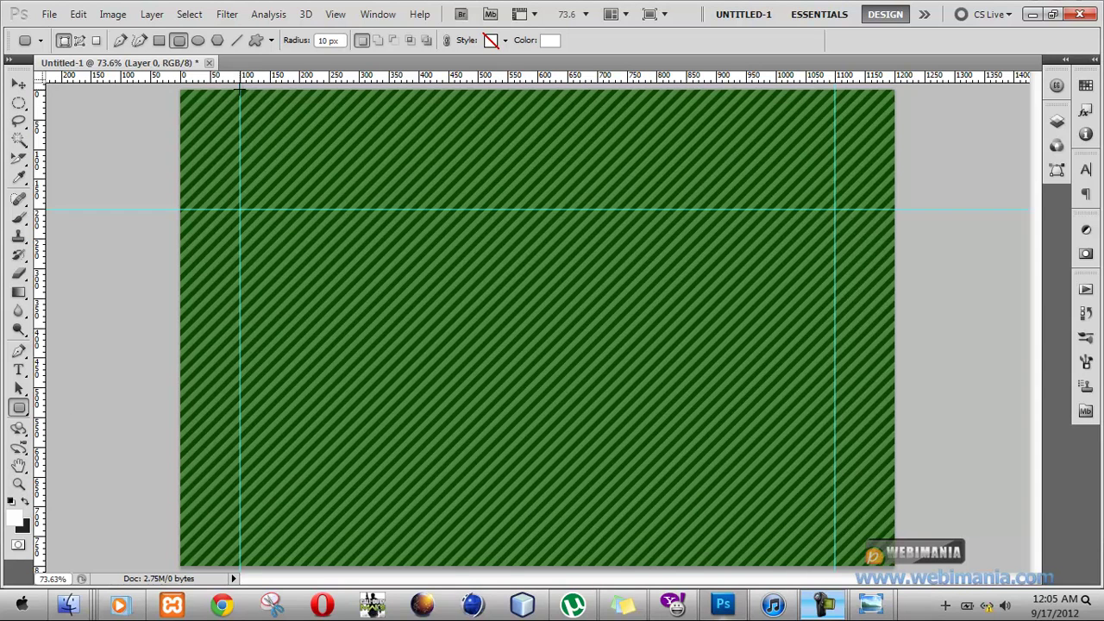
- Draw a white rounded rectangle with a 20 px corner radius between the vertical guides, about 1000 px wide and spanning the full canvas height
{"action": "left_click_drag", "start_coordinate": [242, 104], "coordinate": [825, 481]}
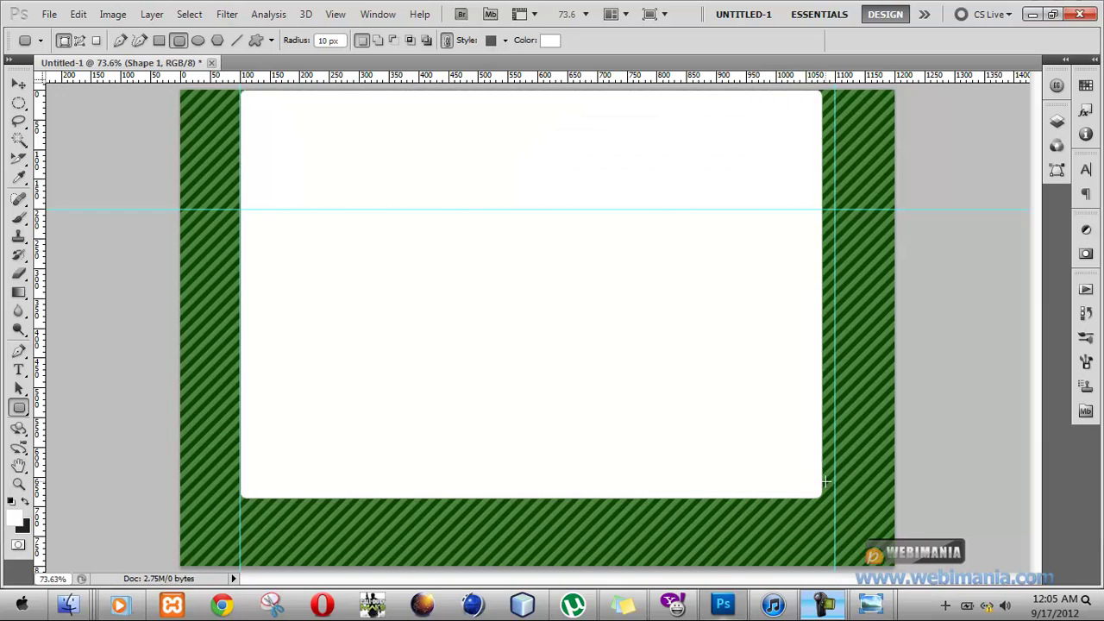
{"action": "key", "text": "ctrl+z"}
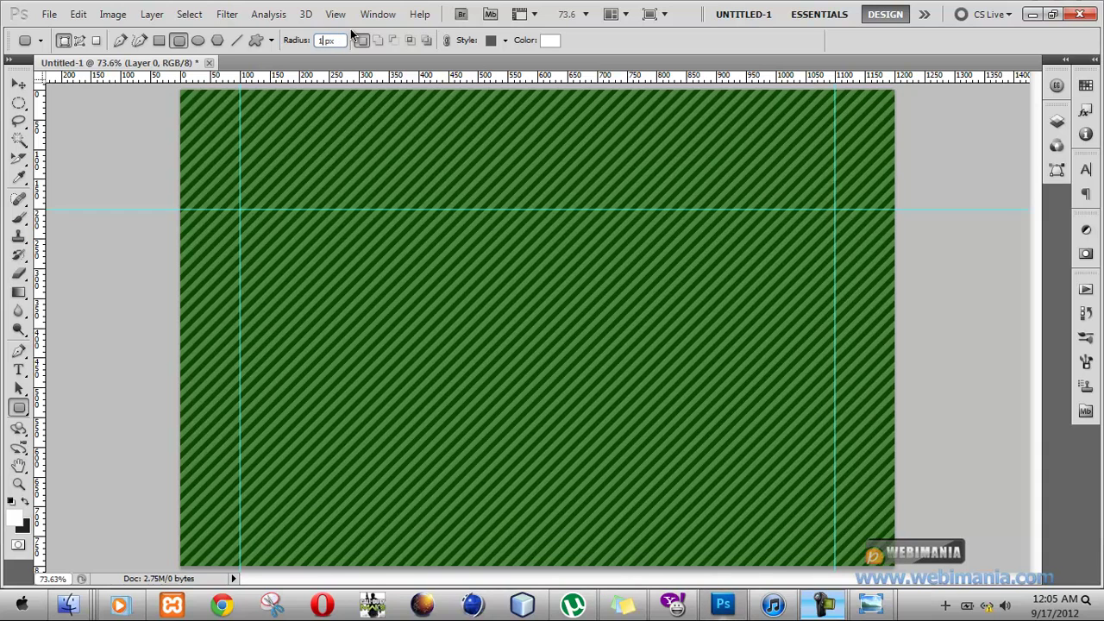
{"action": "type", "text": "0"}
{"action": "left_click_drag", "start_coordinate": [240, 90], "coordinate": [834, 564]}
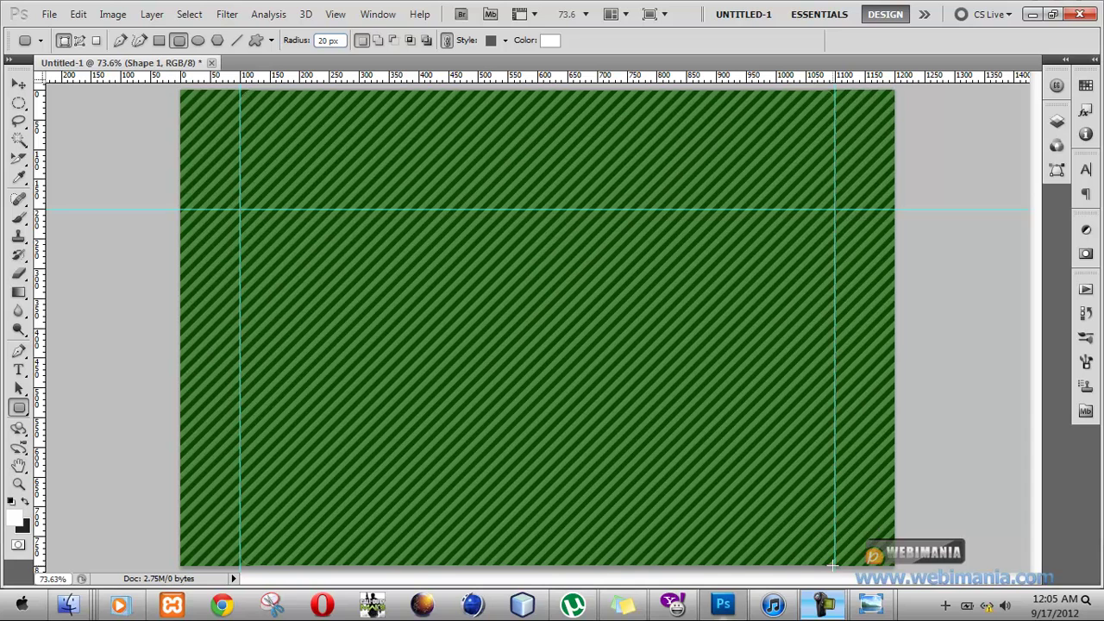
{"action": "left_click_drag", "start_coordinate": [834, 564], "coordinate": [833, 565]}
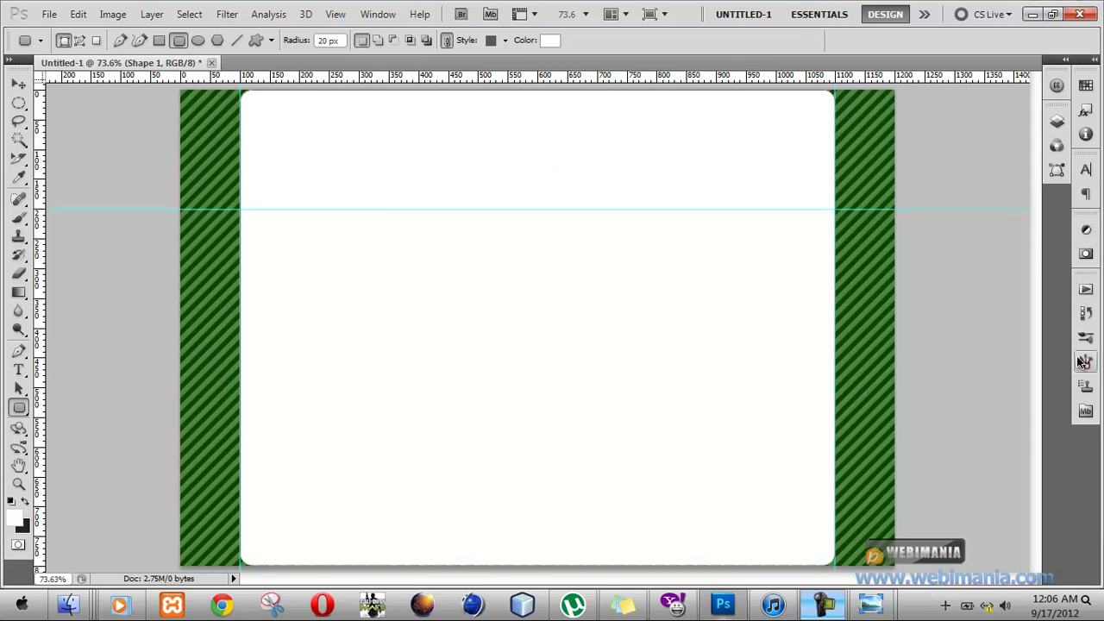
- Show the layers and open the Color Overlay settings in Layer 0's blending options
{"action": "left_click", "coordinate": [1057, 121]}
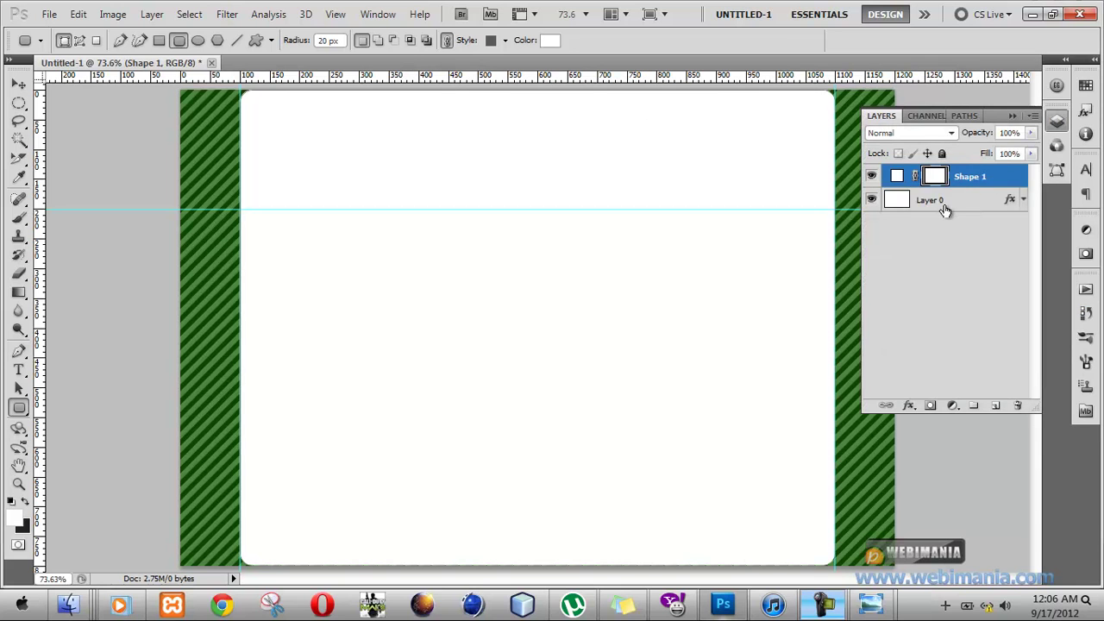
{"action": "left_click", "coordinate": [945, 202]}
{"action": "right_click", "coordinate": [943, 197]}
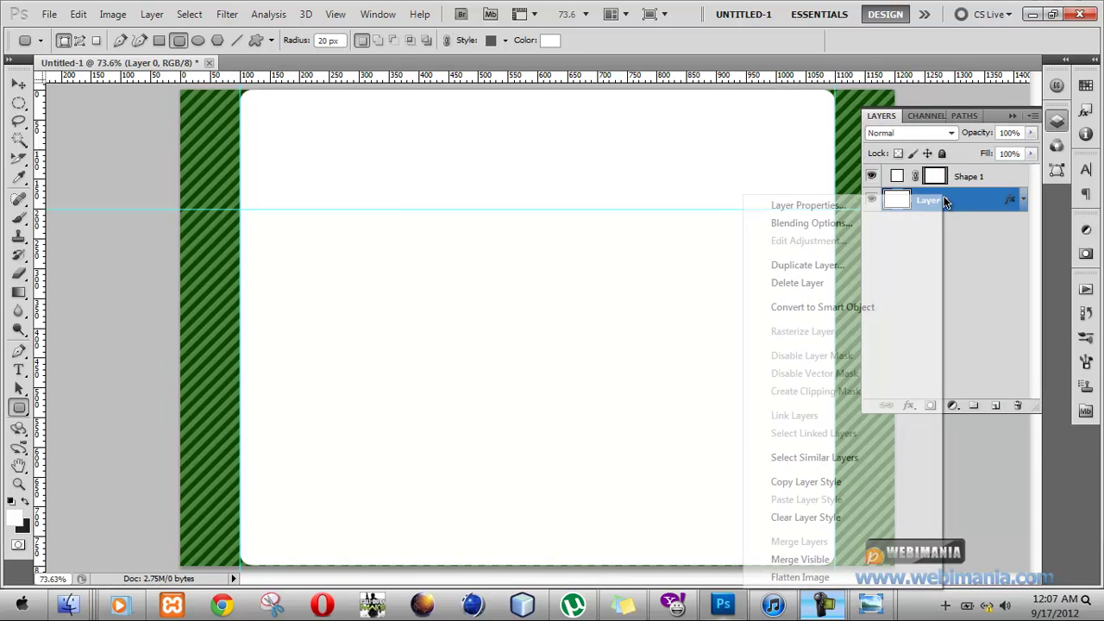
{"action": "left_click", "coordinate": [849, 223]}
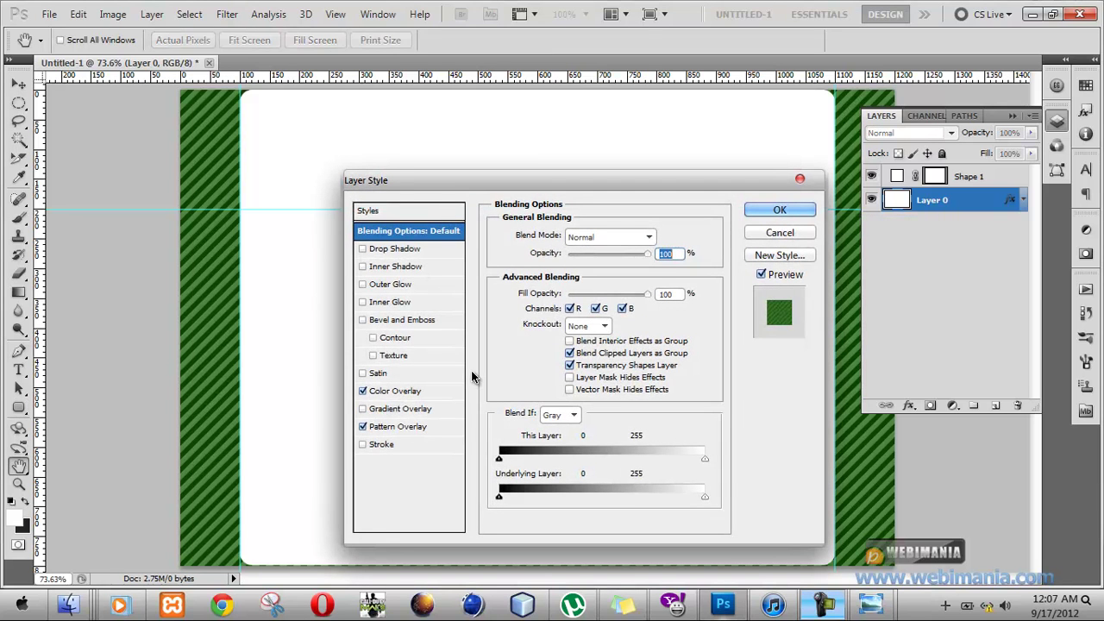
{"action": "left_click", "coordinate": [396, 392]}
- Preview the Color Overlay blend modes from Vivid Light through Luminosity on the stripes, and return to Color
{"action": "left_click", "coordinate": [593, 236]}
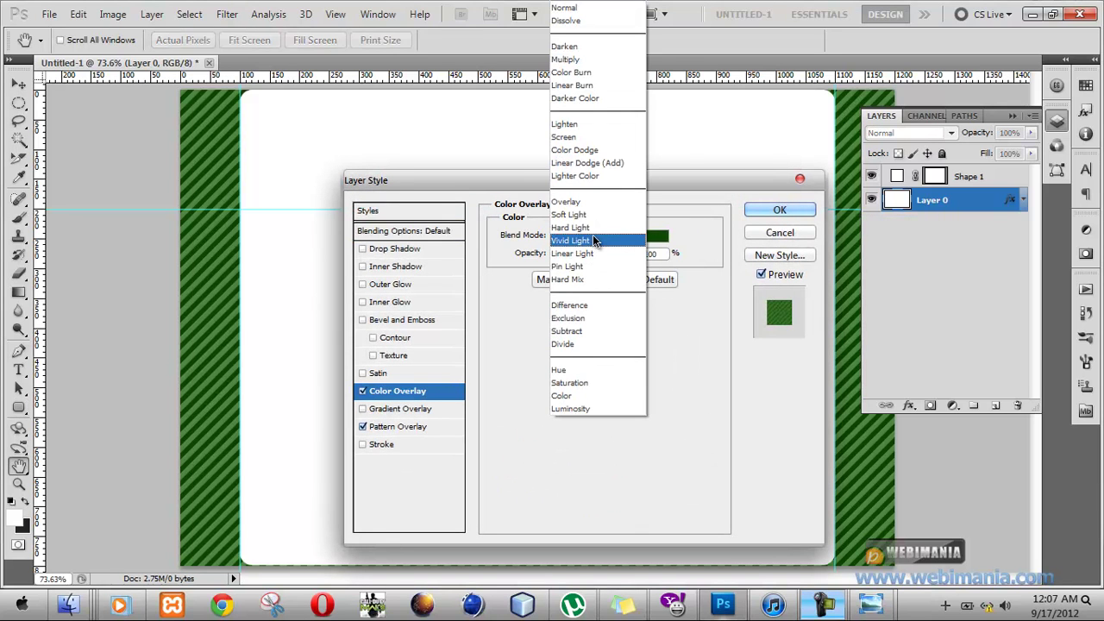
{"action": "key", "text": "Return"}
{"action": "key", "text": "Down"}
{"action": "key", "text": "Down"}
{"action": "key", "text": "Down"}
{"action": "key", "text": "Down"}
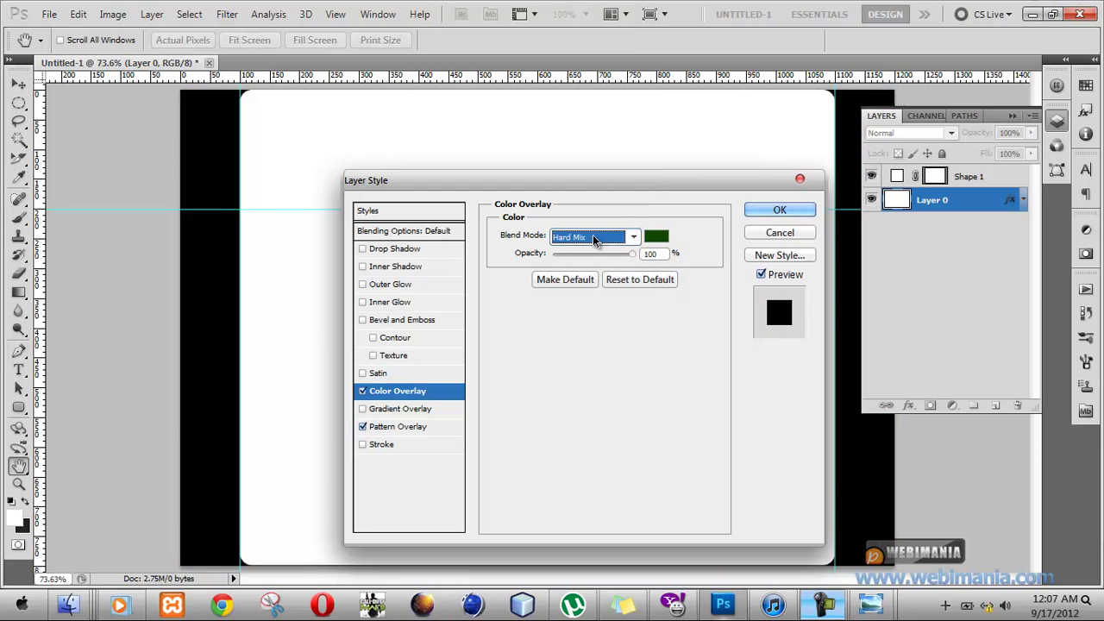
{"action": "key", "text": "Down"}
{"action": "key", "text": "Down"}
{"action": "key", "text": "Down"}
{"action": "key", "text": "Down"}
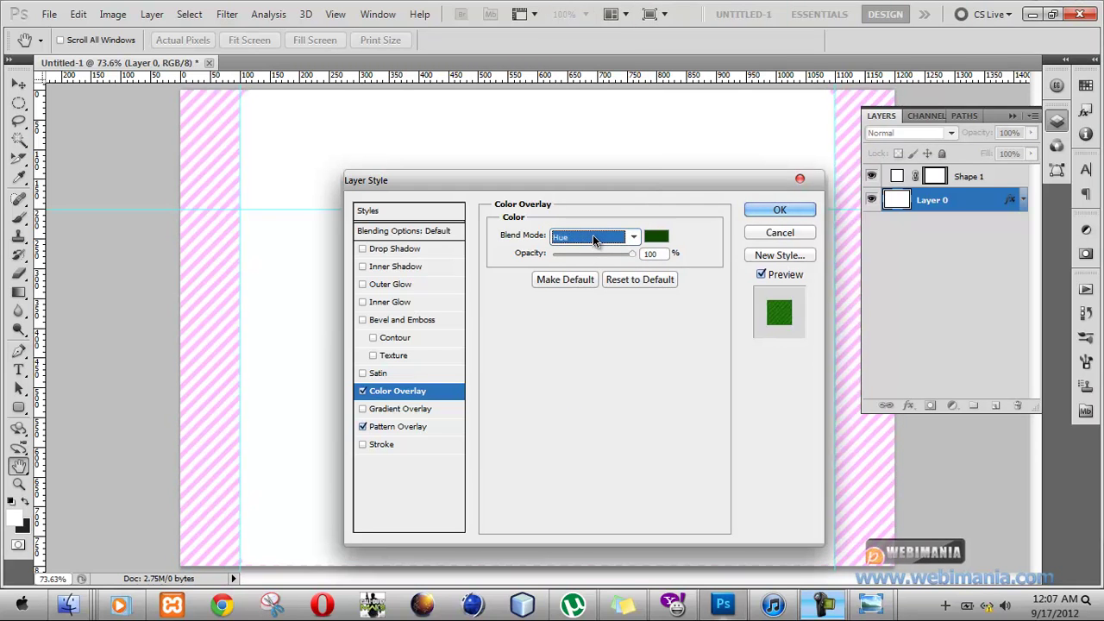
{"action": "key", "text": "Up"}
{"action": "key", "text": "Down"}
{"action": "key", "text": "Down"}
{"action": "key", "text": "Down"}
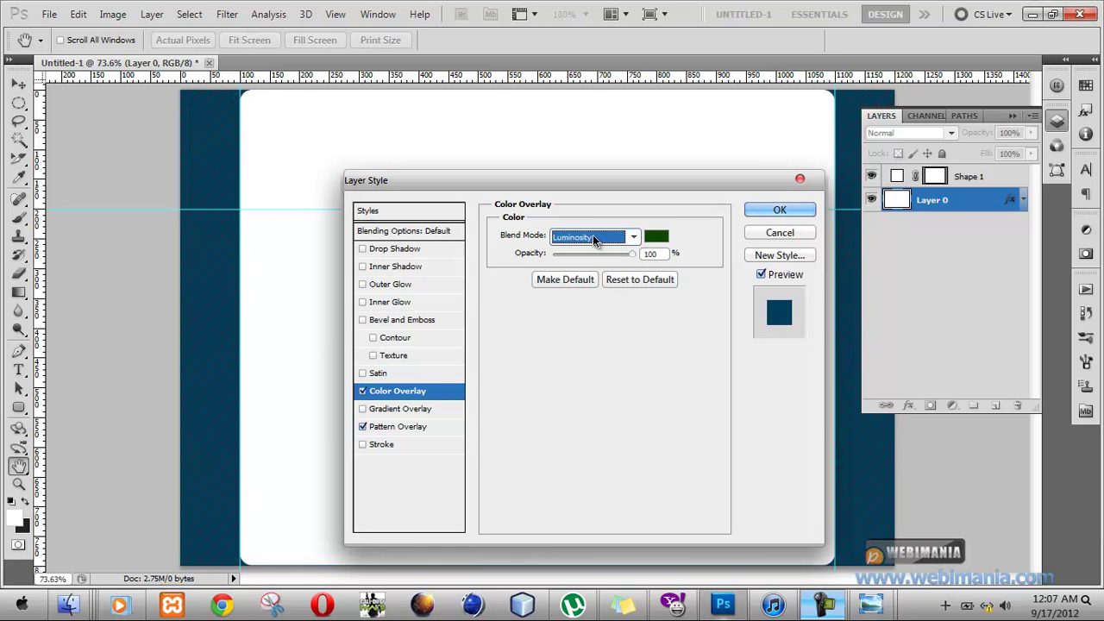
{"action": "key", "text": "Up"}
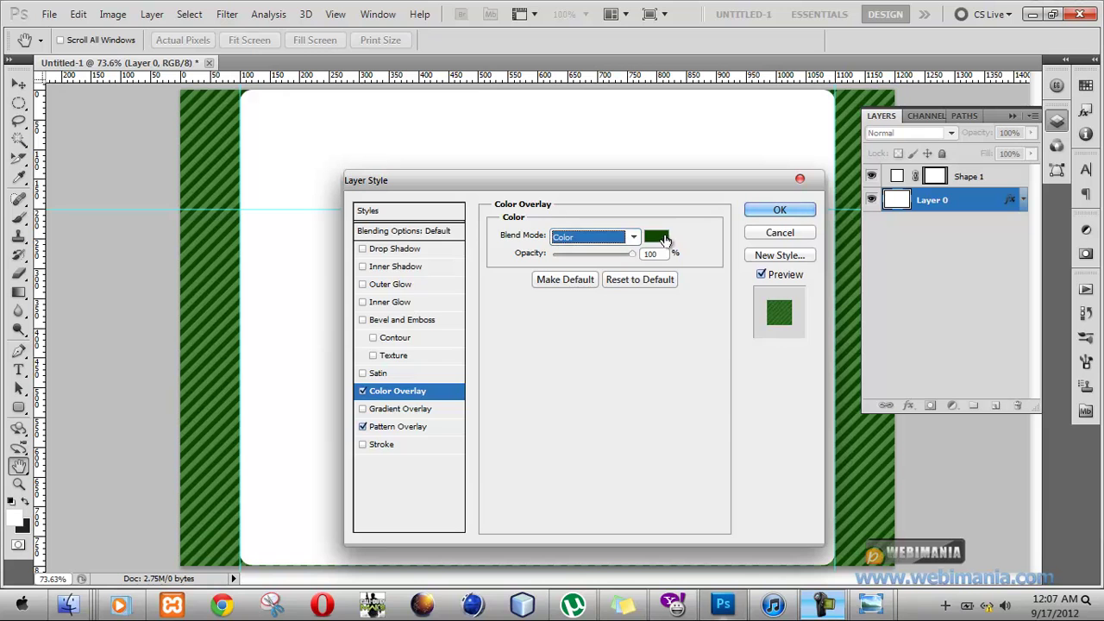
- Change the Color Overlay colour to teal #206d7b and set its opacity to 100%
{"action": "left_click", "coordinate": [666, 241]}
{"action": "left_click", "coordinate": [524, 377]}
{"action": "left_click_drag", "start_coordinate": [584, 390], "coordinate": [589, 369]}
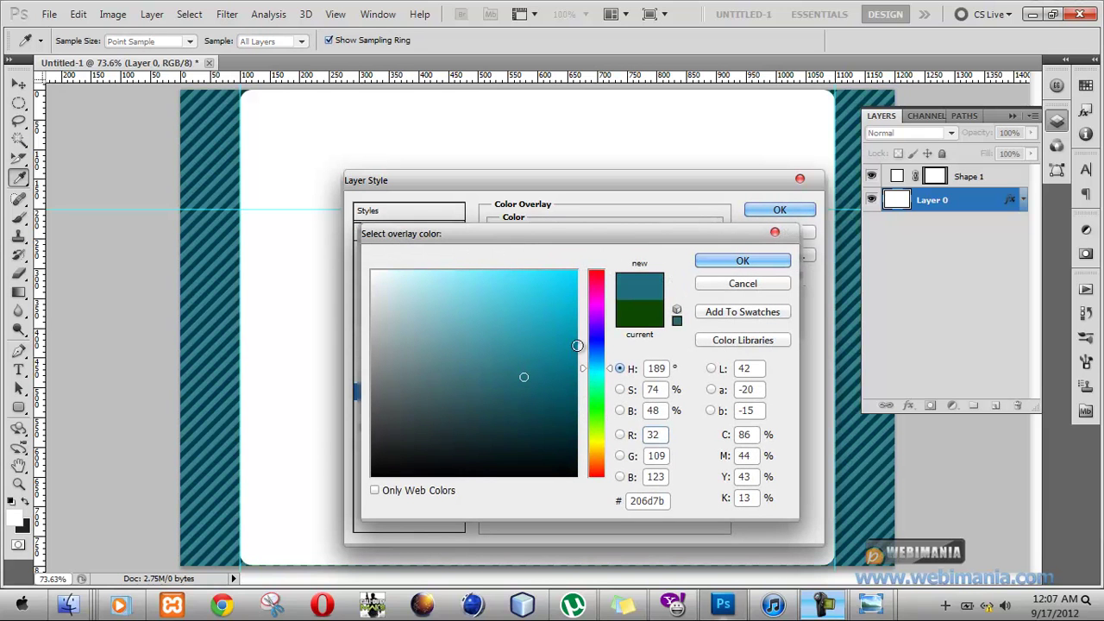
{"action": "left_click", "coordinate": [701, 267]}
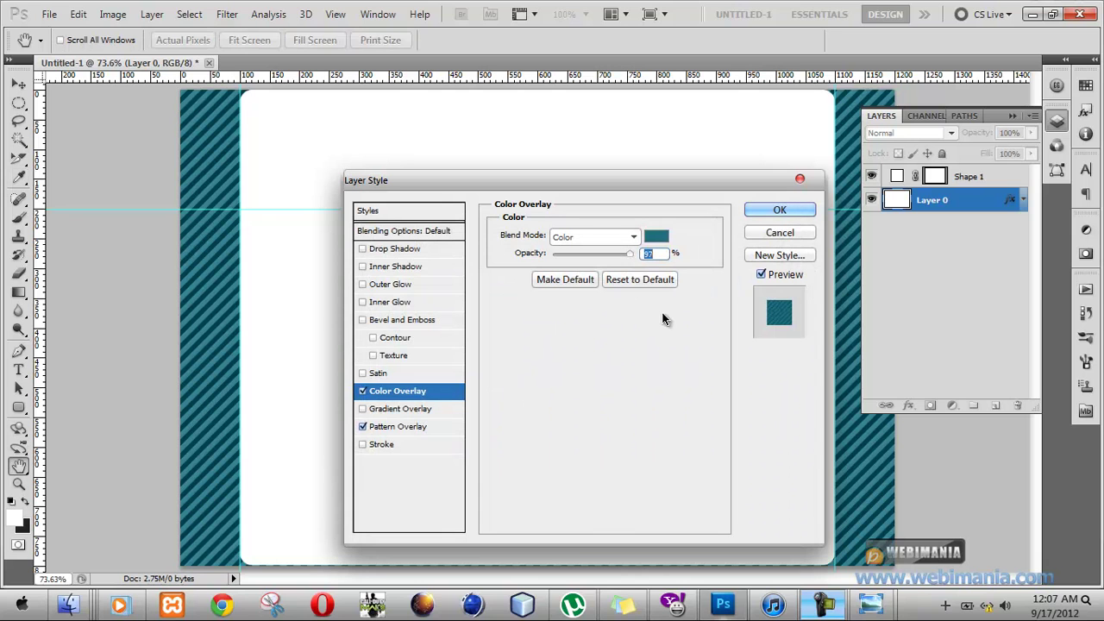
{"action": "key", "text": "Up"}
{"action": "key", "text": "Up"}
{"action": "key", "text": "Up"}
{"action": "left_click", "coordinate": [654, 240]}
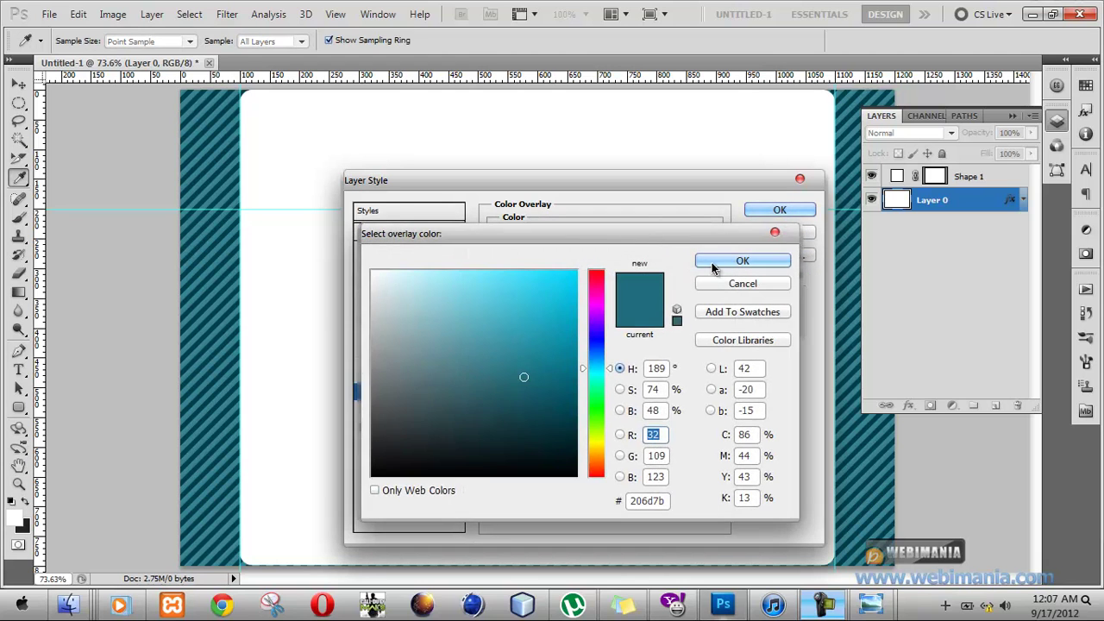
{"action": "left_click", "coordinate": [708, 262]}
- Cycle through the blend modes for the teal Color Overlay and settle on Divide
{"action": "left_click", "coordinate": [620, 232]}
{"action": "left_click", "coordinate": [620, 231]}
{"action": "key", "text": "Down"}
{"action": "key", "text": "Down"}
{"action": "key", "text": "Down"}
{"action": "key", "text": "Down"}
{"action": "key", "text": "Down"}
{"action": "key", "text": "Down"}
{"action": "key", "text": "Down"}
{"action": "key", "text": "Down"}
{"action": "key", "text": "Down"}
{"action": "key", "text": "Up"}
{"action": "key", "text": "Up"}
{"action": "key", "text": "Down"}
{"action": "key", "text": "Up"}
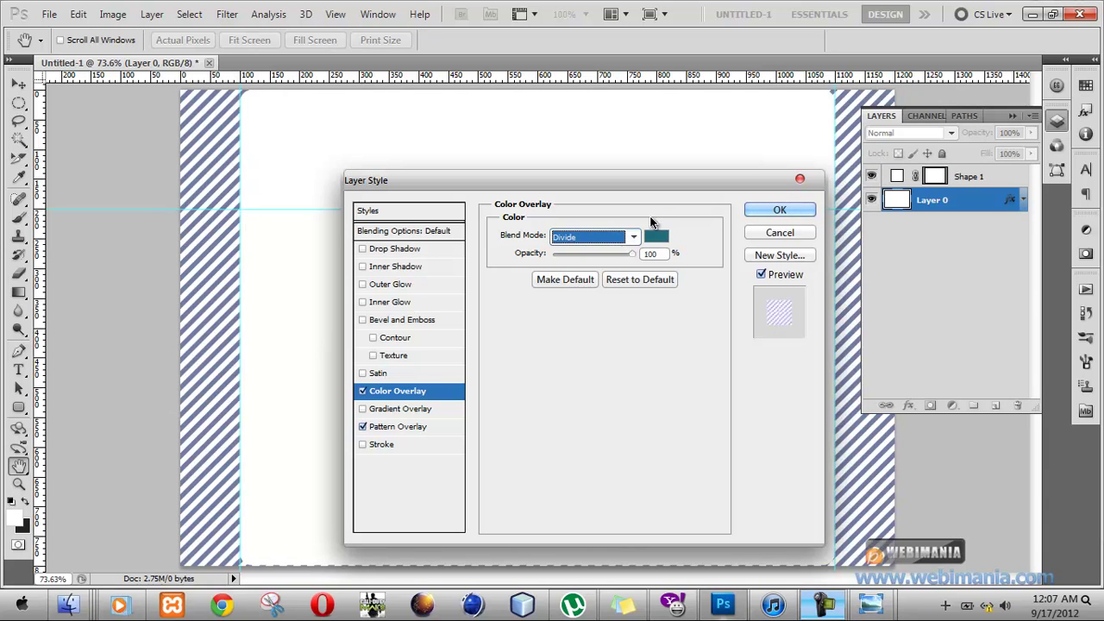
{"action": "key", "text": "Tab"}
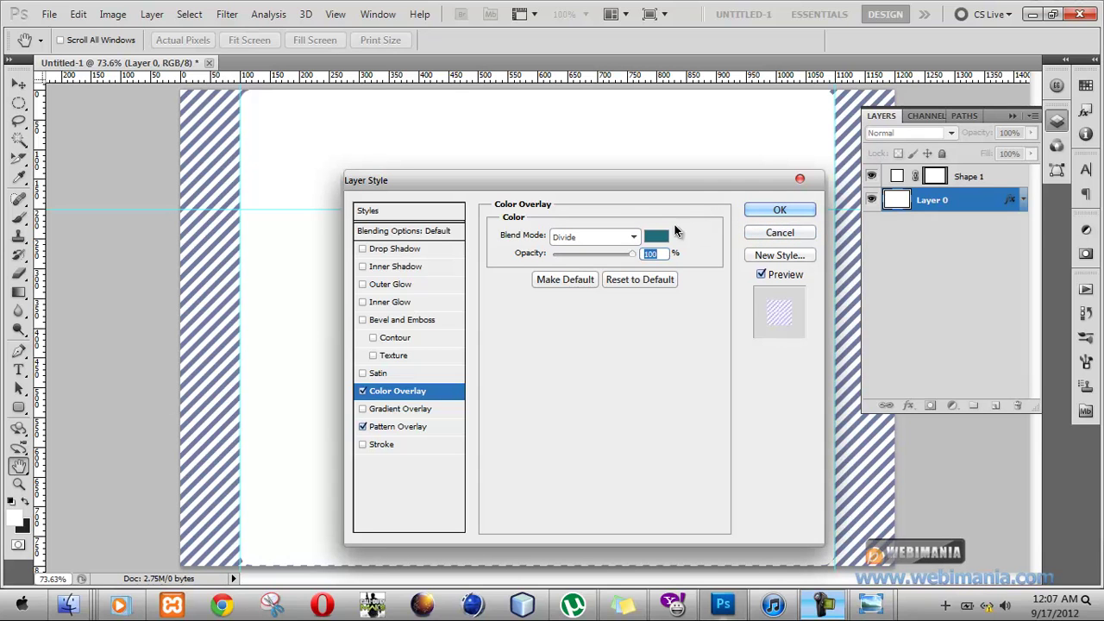
- Check the blend mode choices, keeping Divide, and inspect the overlay colour without changing it
{"action": "left_click", "coordinate": [619, 237]}
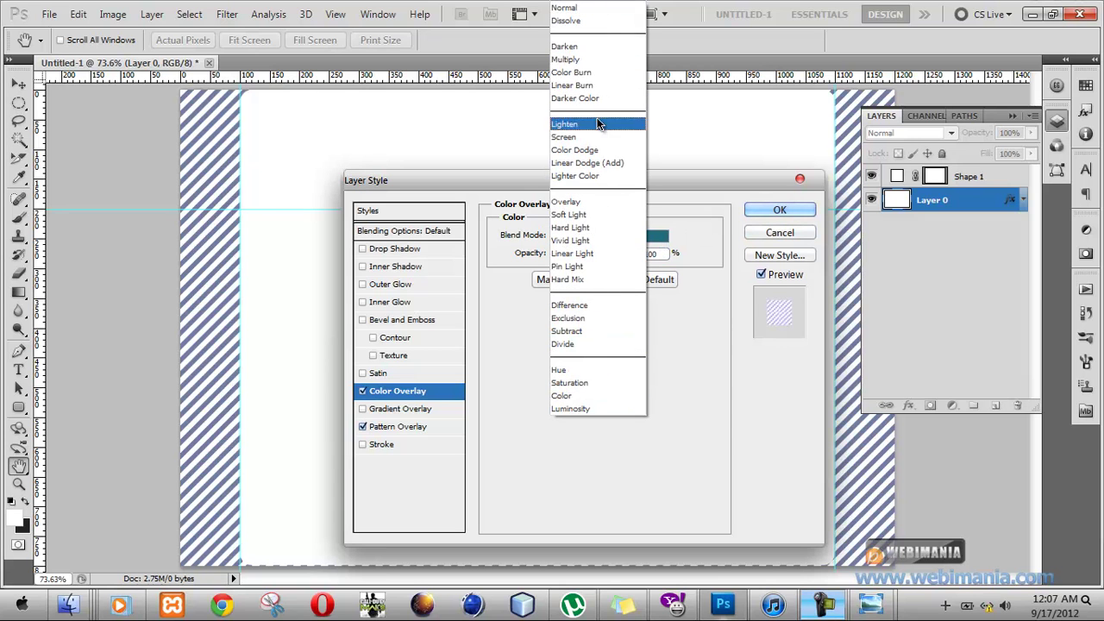
{"action": "left_click", "coordinate": [595, 344]}
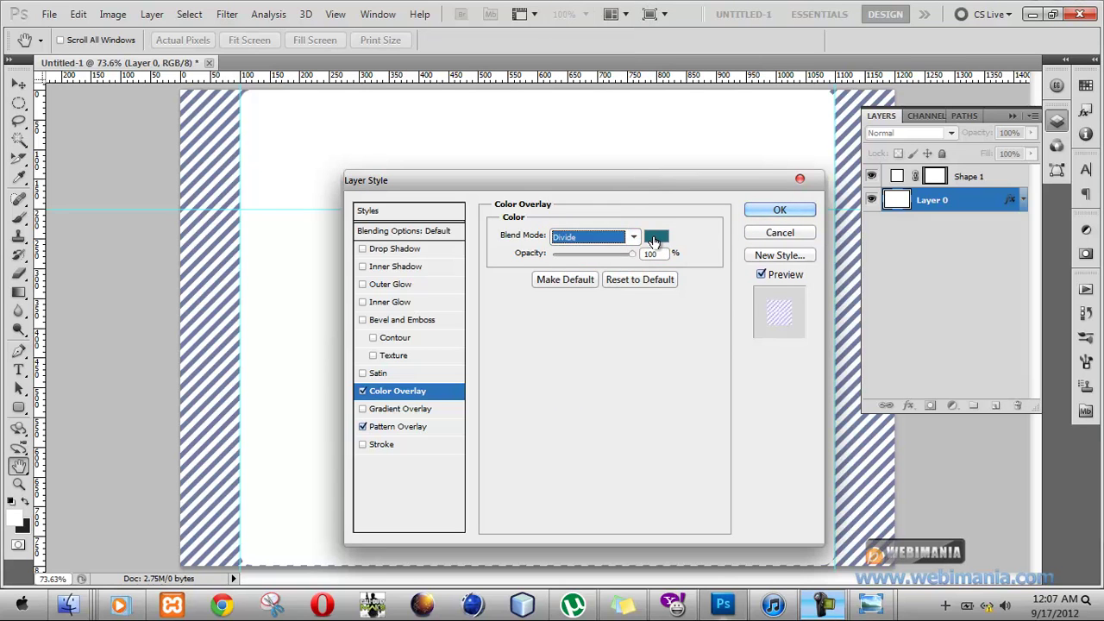
{"action": "left_click", "coordinate": [655, 240]}
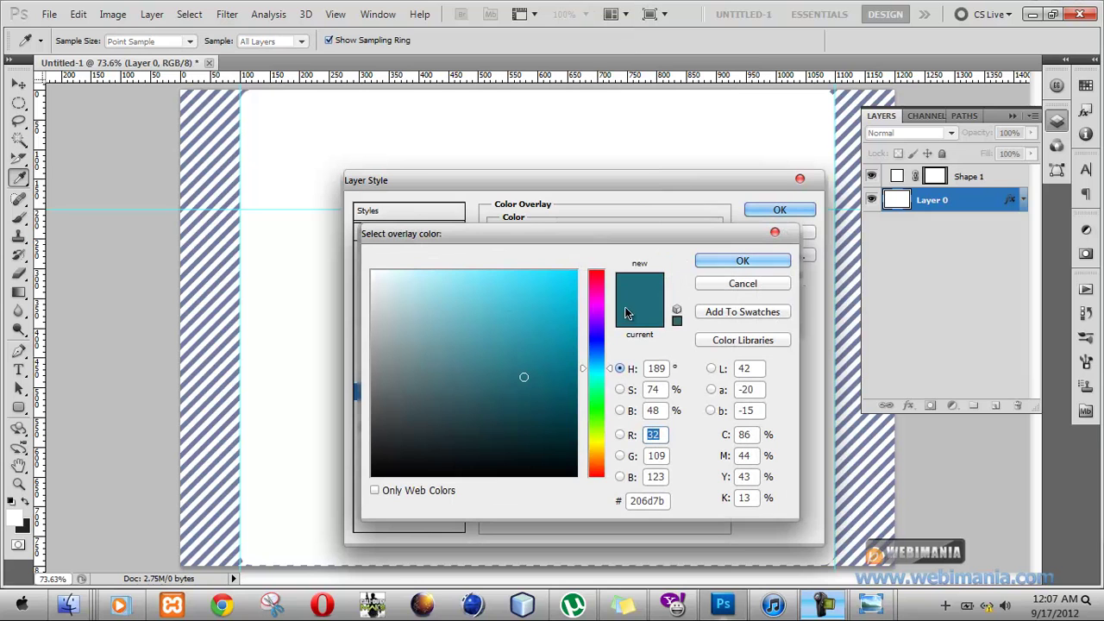
{"action": "left_click", "coordinate": [711, 281]}
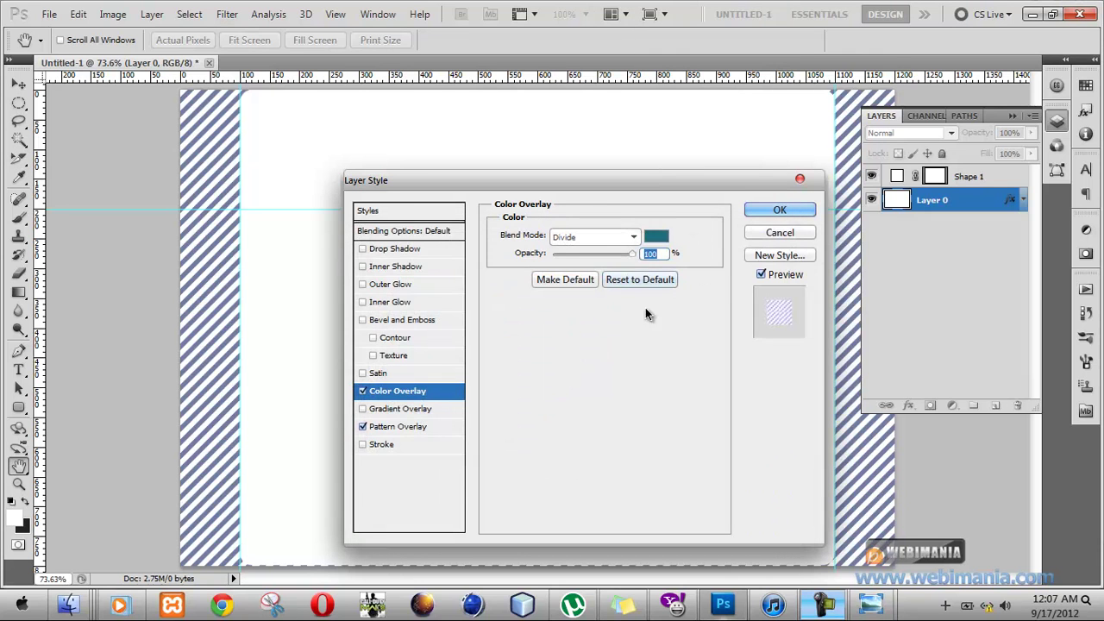